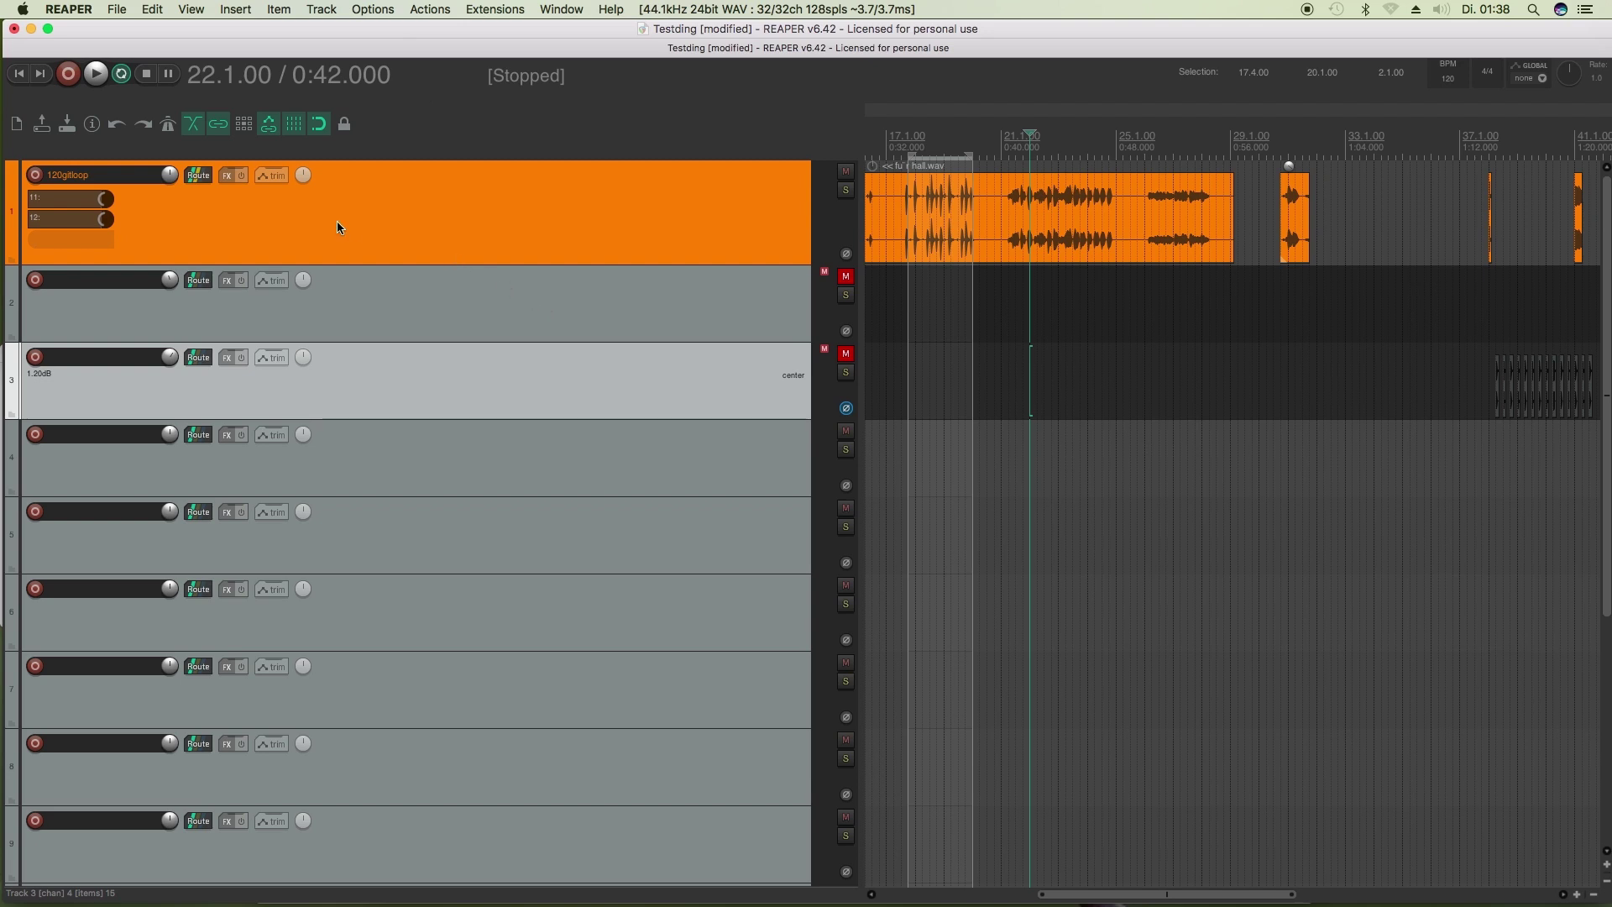
- Check track 1's plugin chooser for available effects, then close it and the empty FX chain
click(229, 179)
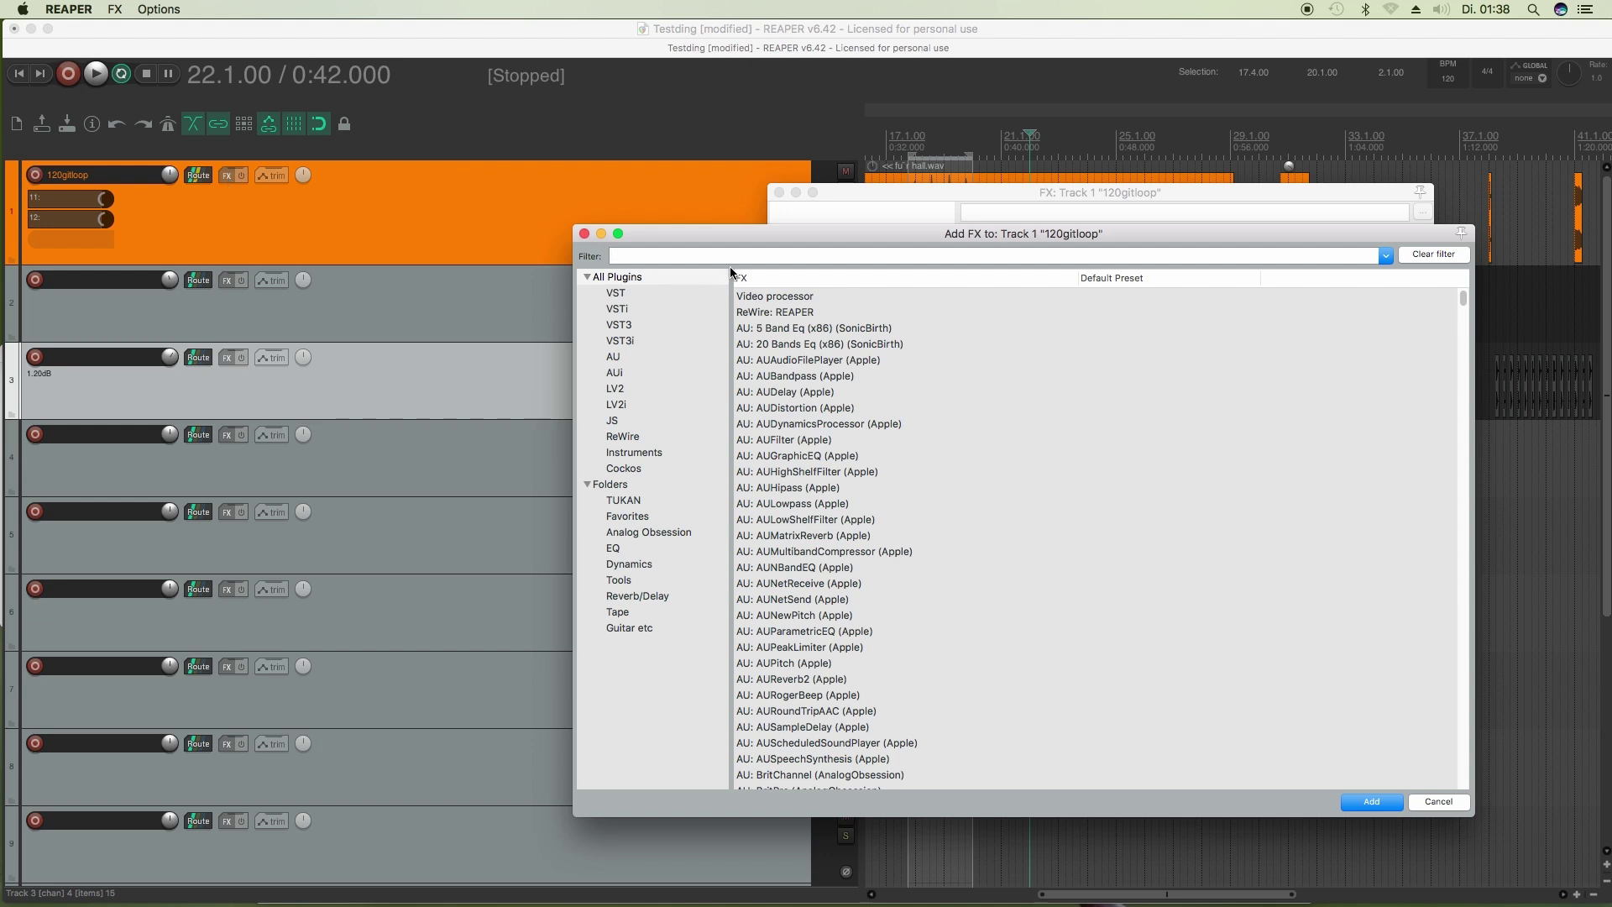
click(639, 275)
text(tukan)
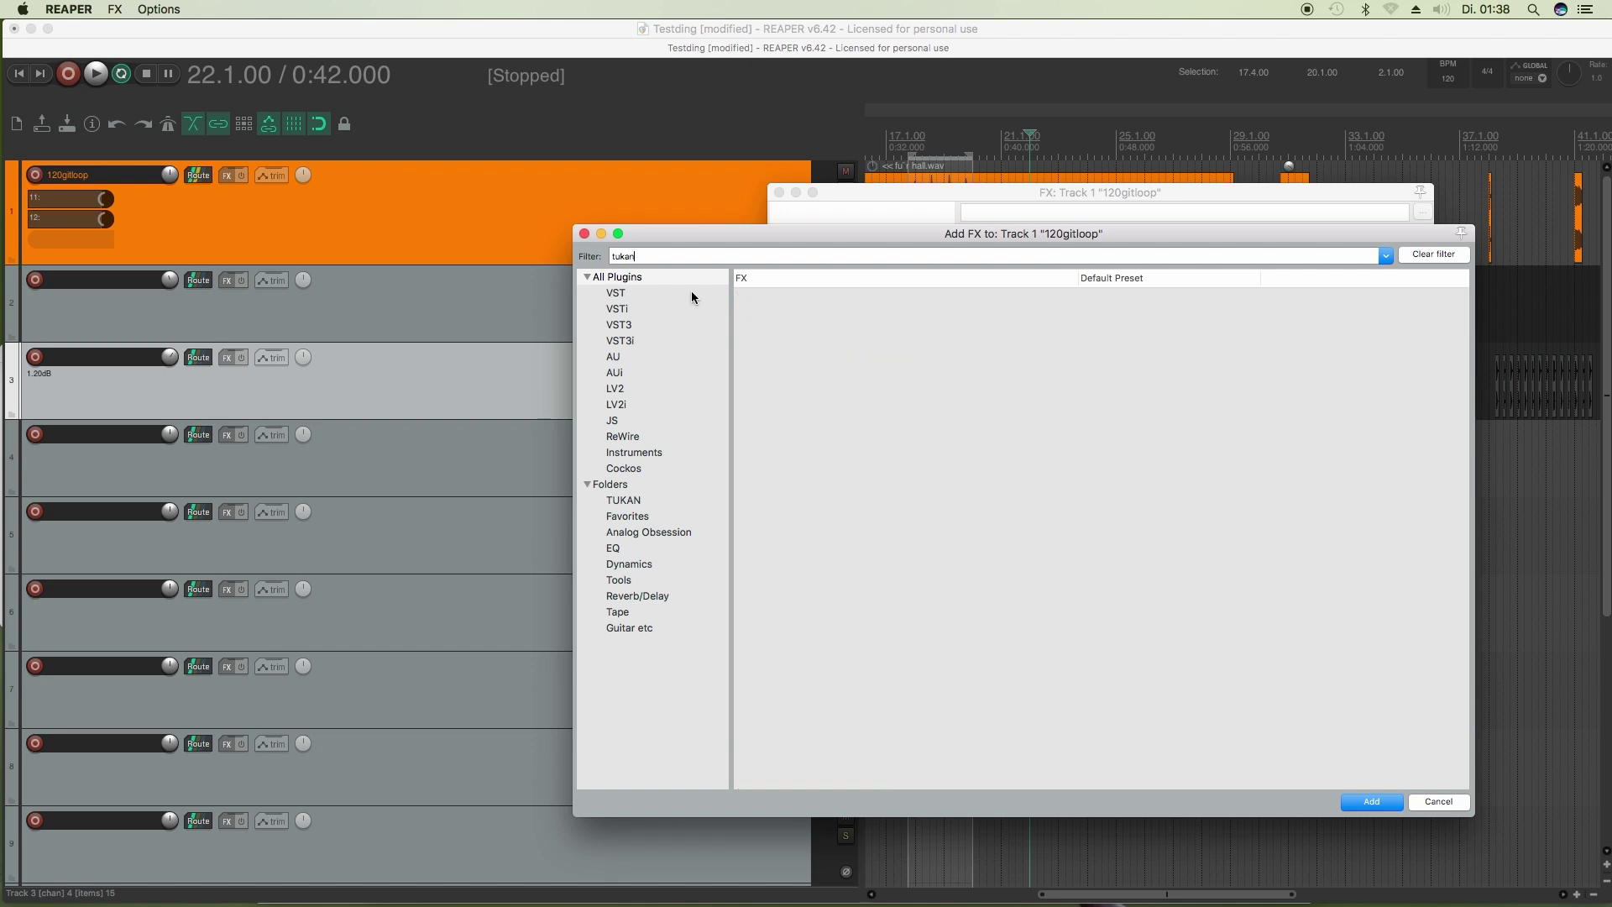
click(586, 236)
click(781, 193)
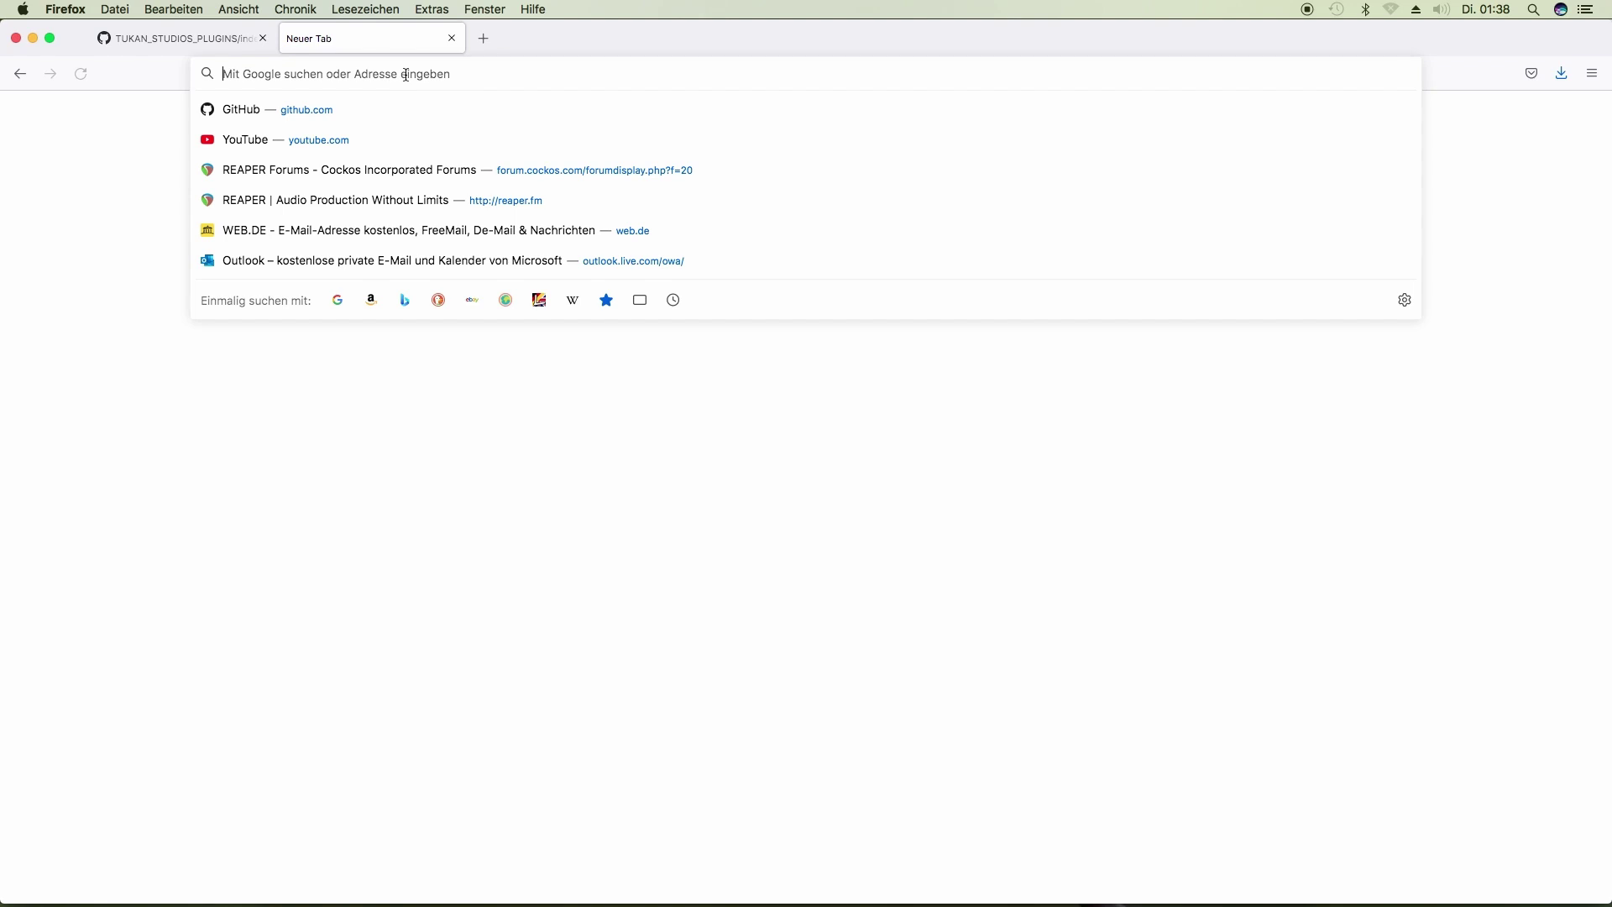
text(reaper.fm/)
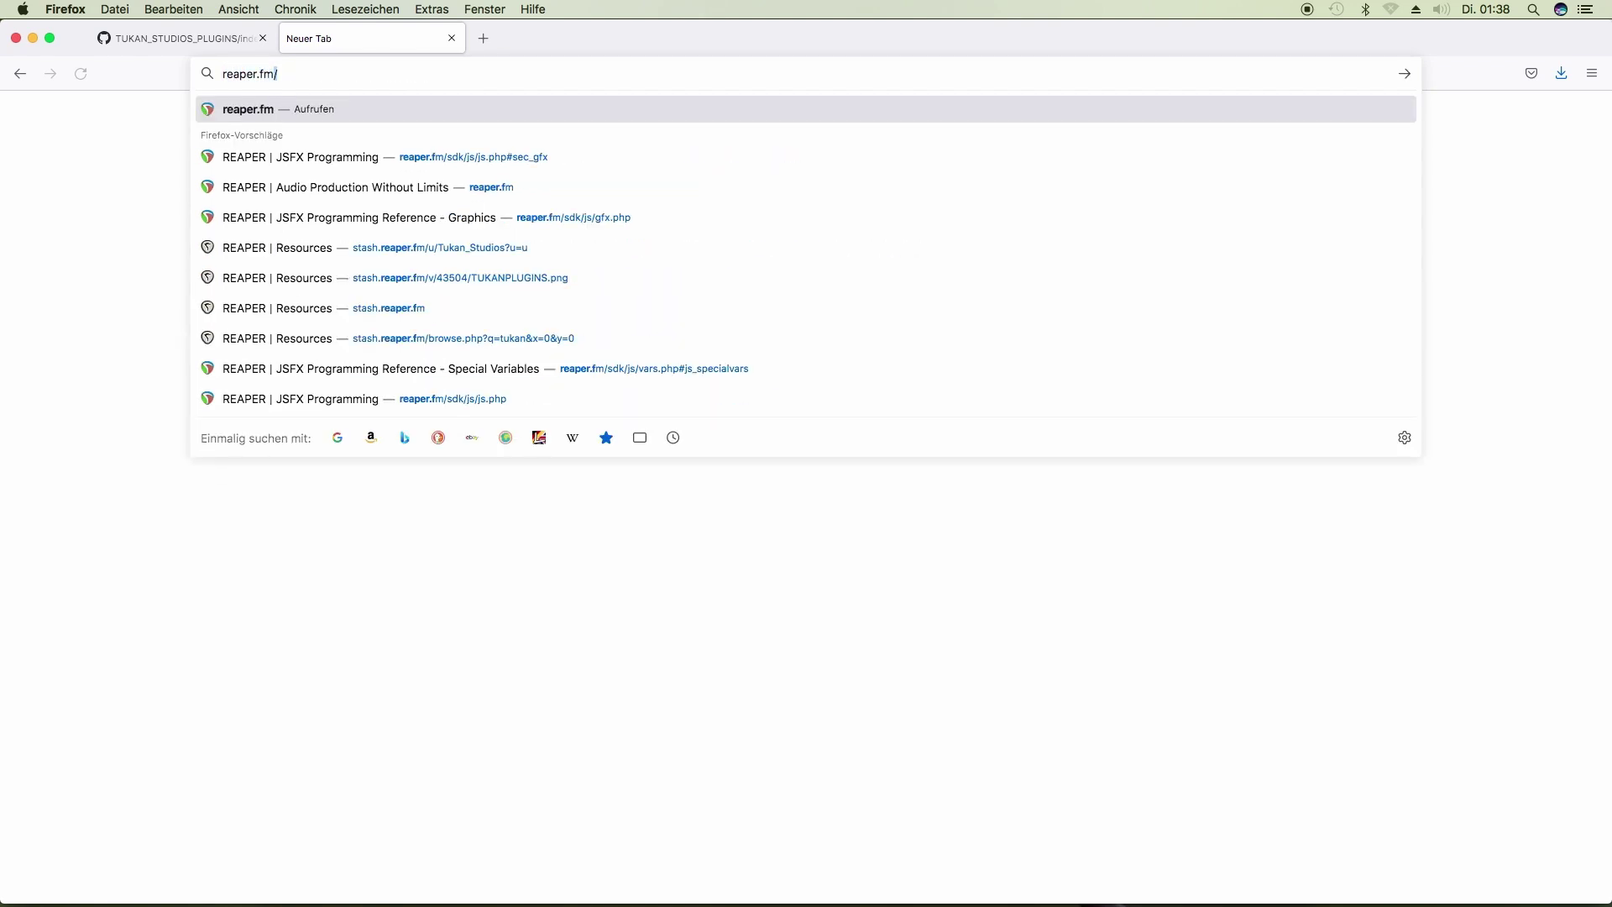
- Load reaper.fm and reach the ReaPack Package Manager site via the Resources links
key(Return)
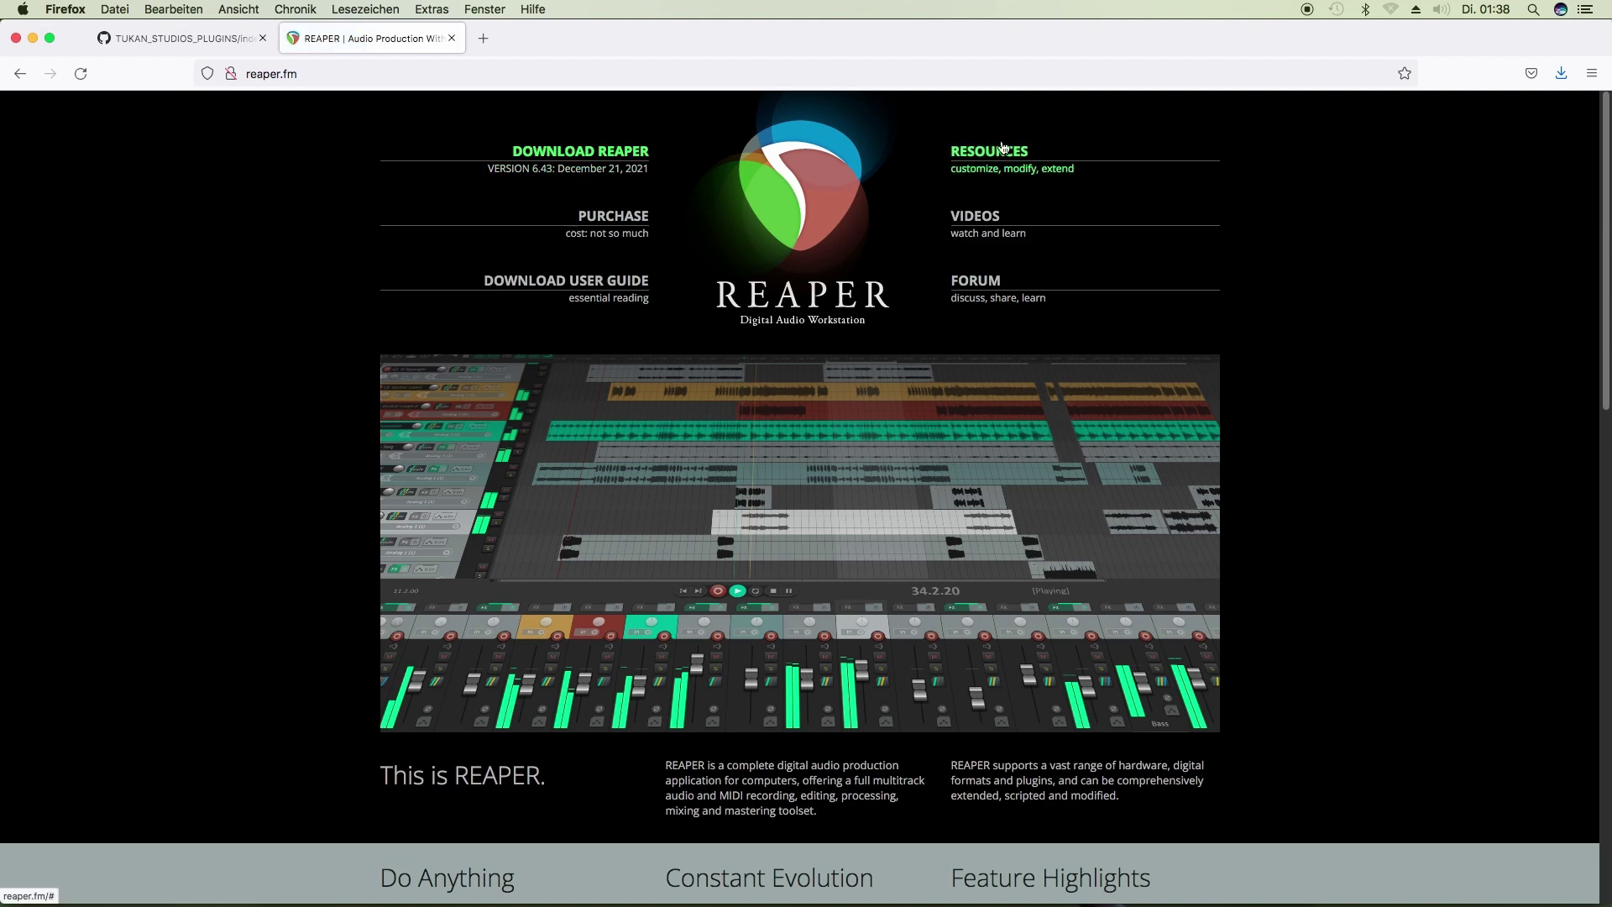
click(1006, 151)
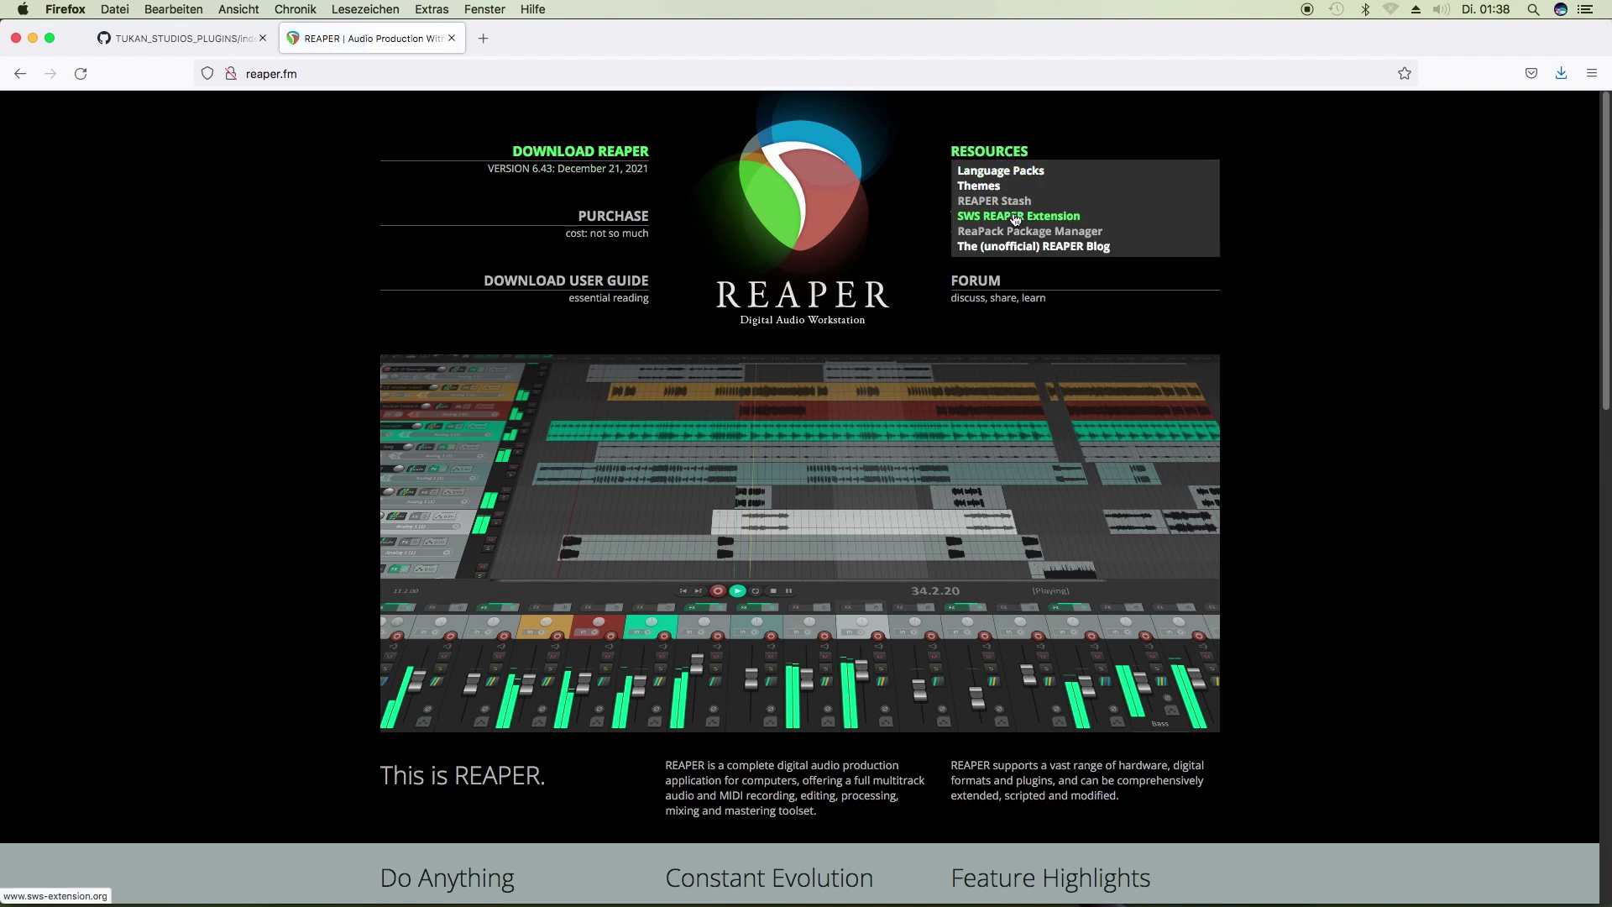
click(1074, 232)
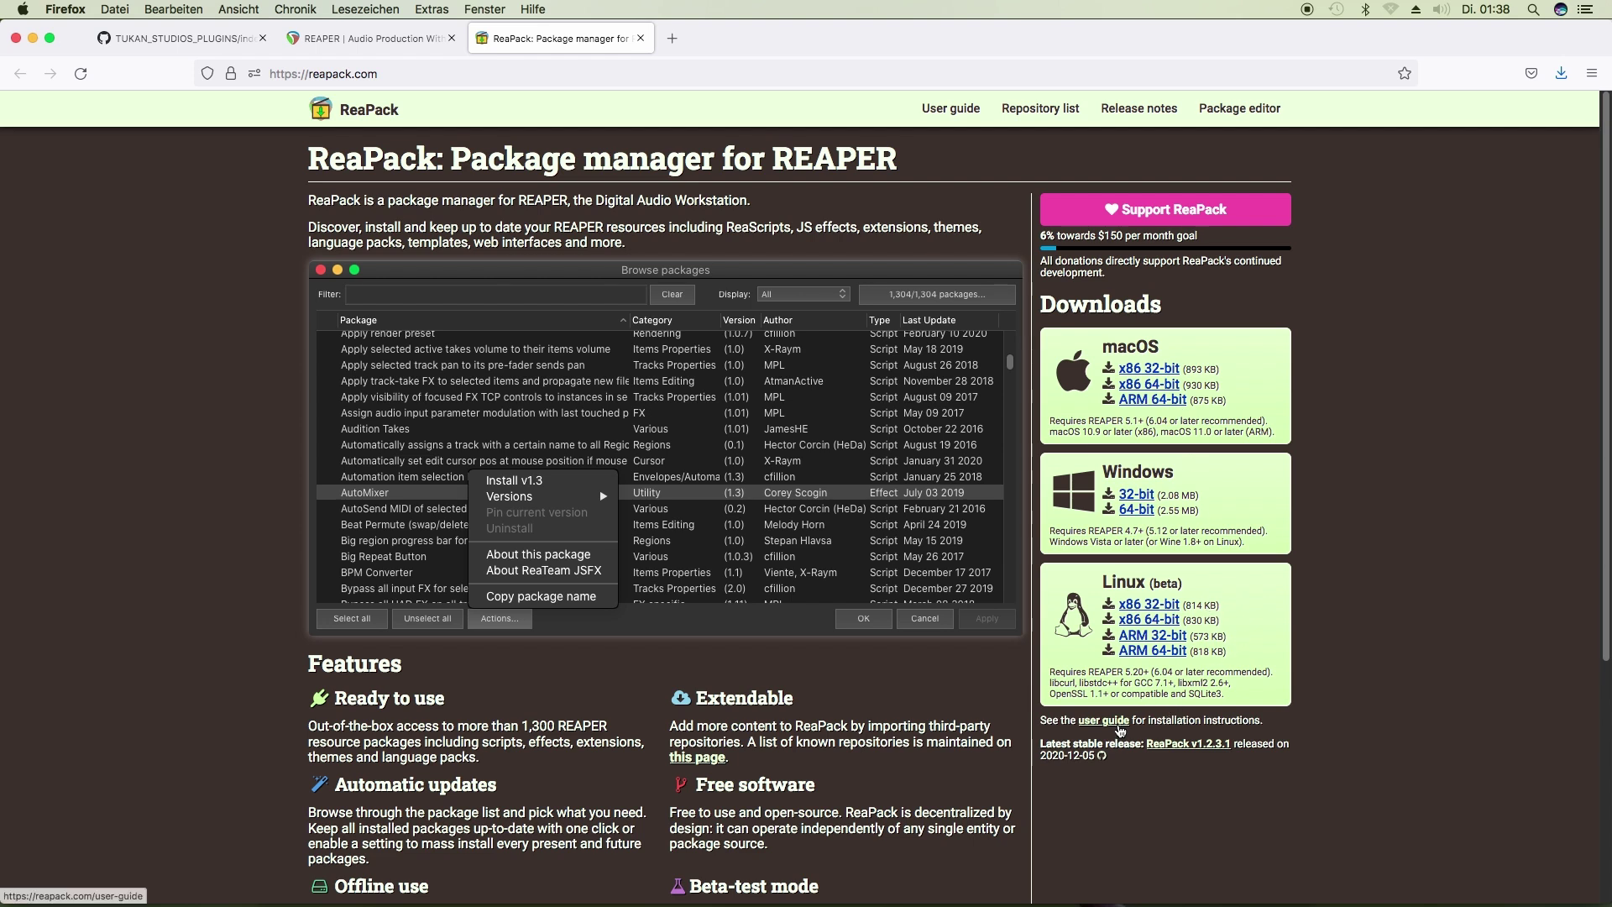
- Read through the user guide's three installation steps, then minimize Firefox to reveal REAPER
click(1104, 720)
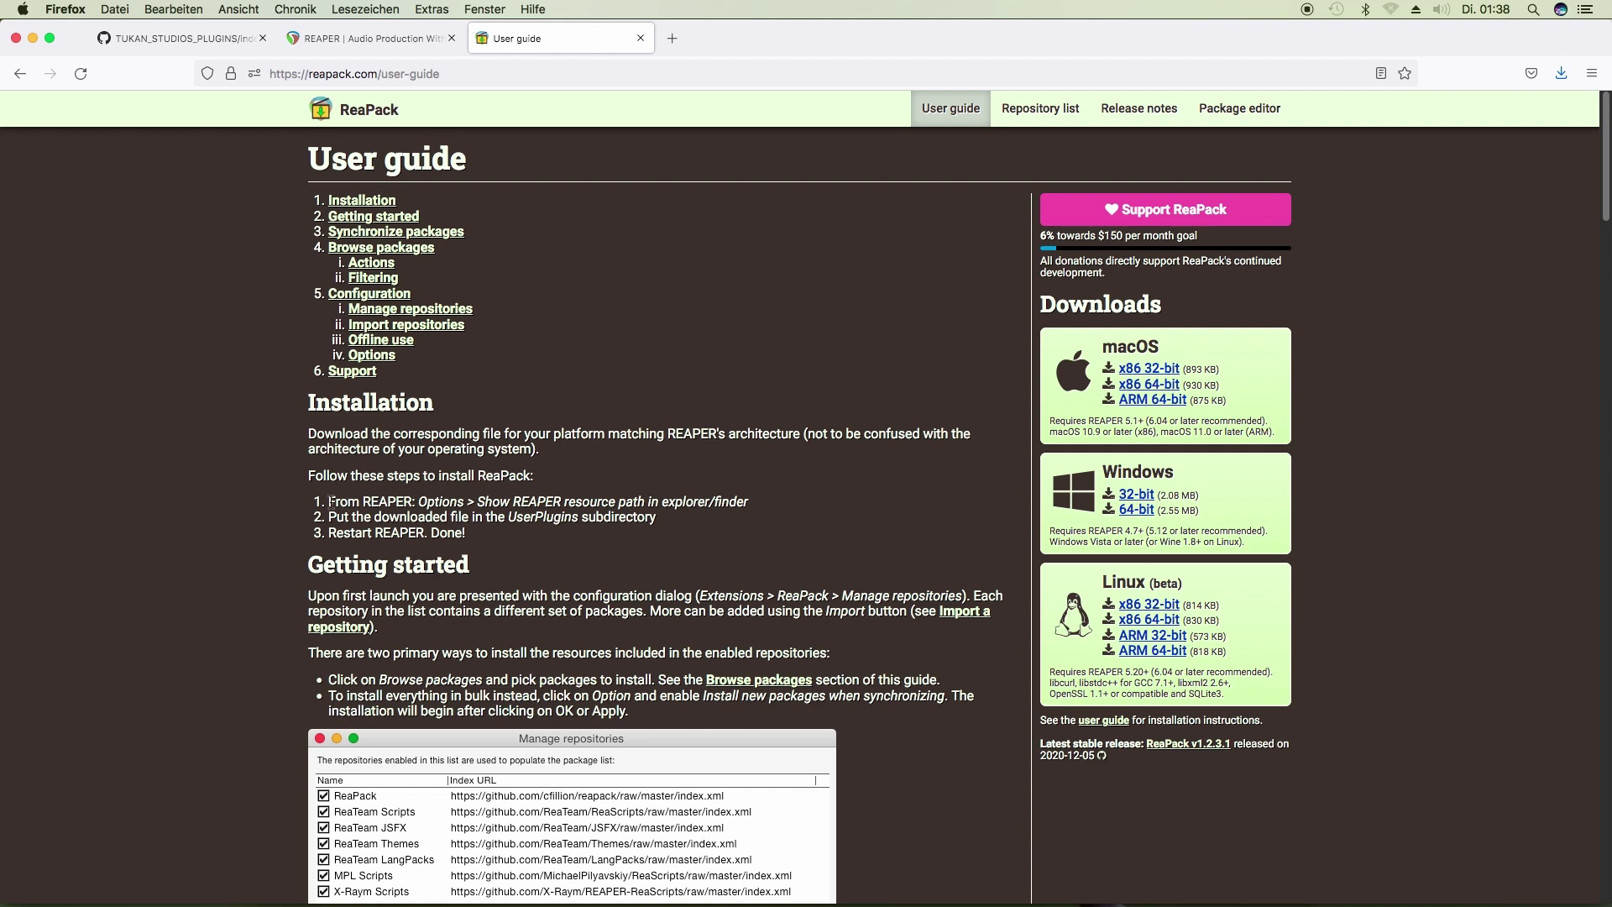
drag(330, 502, 740, 501)
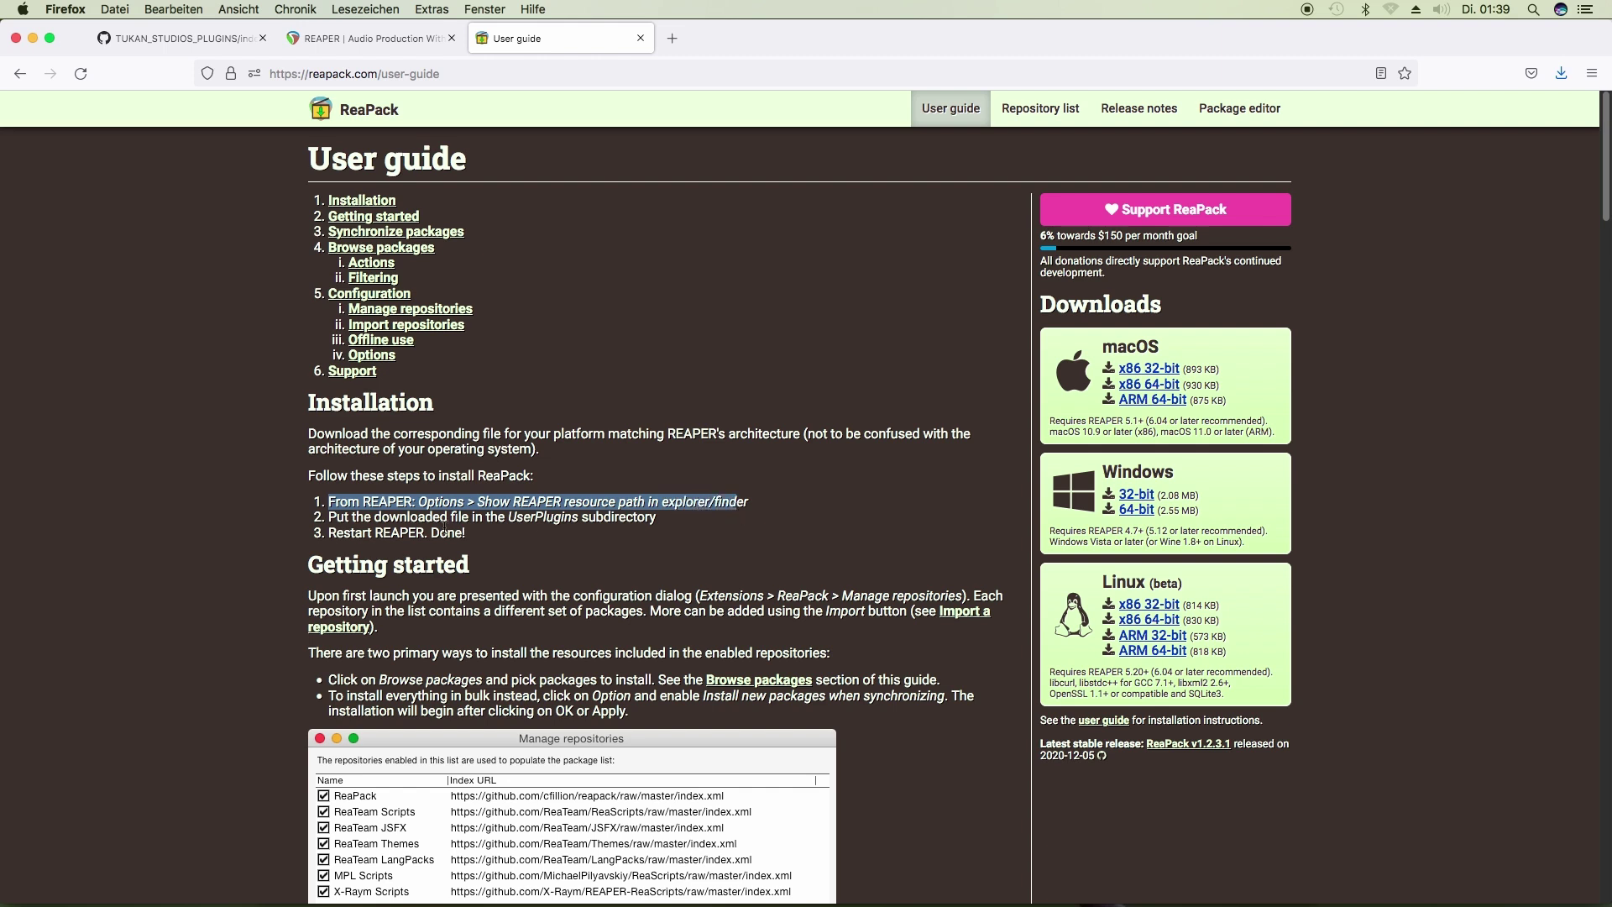
drag(375, 516, 634, 516)
click(411, 532)
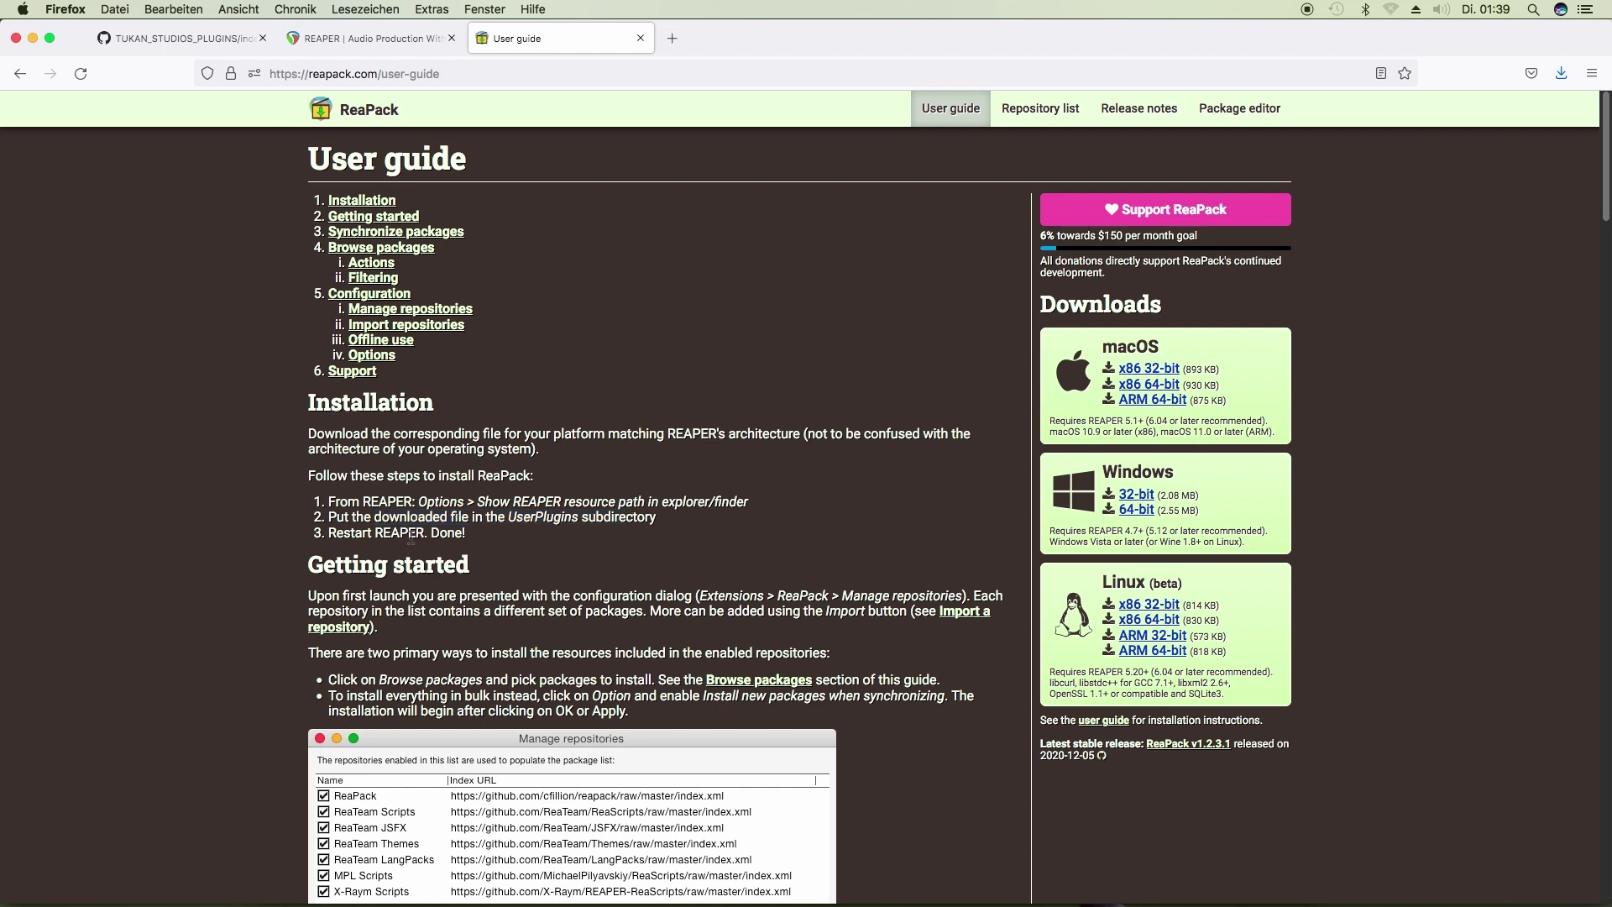
drag(390, 533, 463, 535)
click(34, 38)
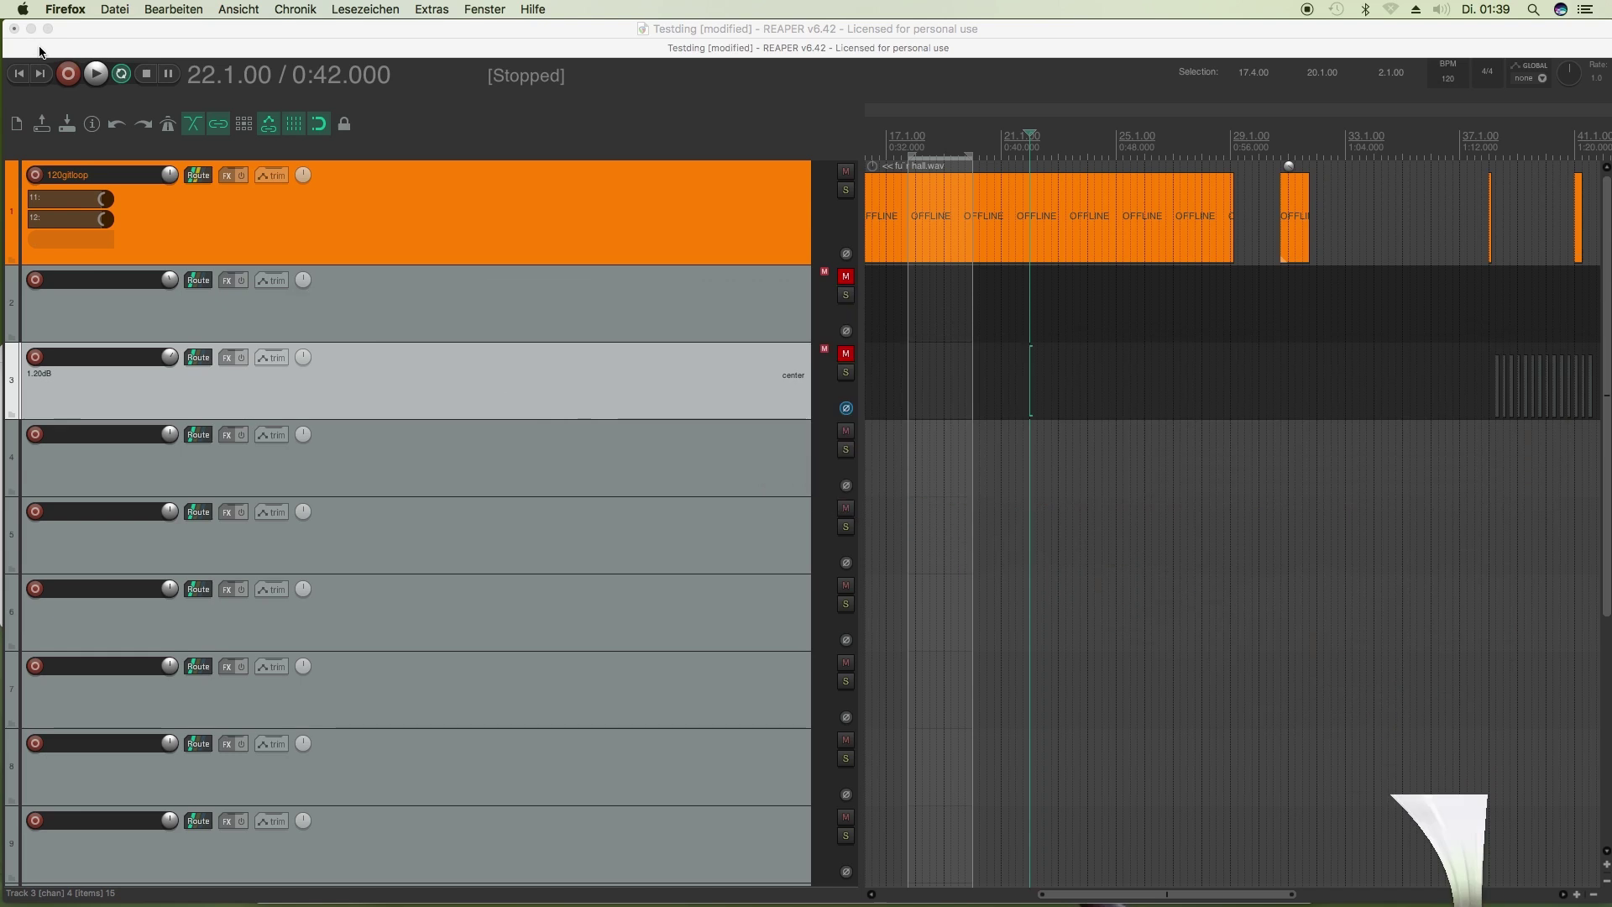
- Paste the Tukan Studios index URL into ReaPack's Import repositories dialog and confirm it
click(724, 51)
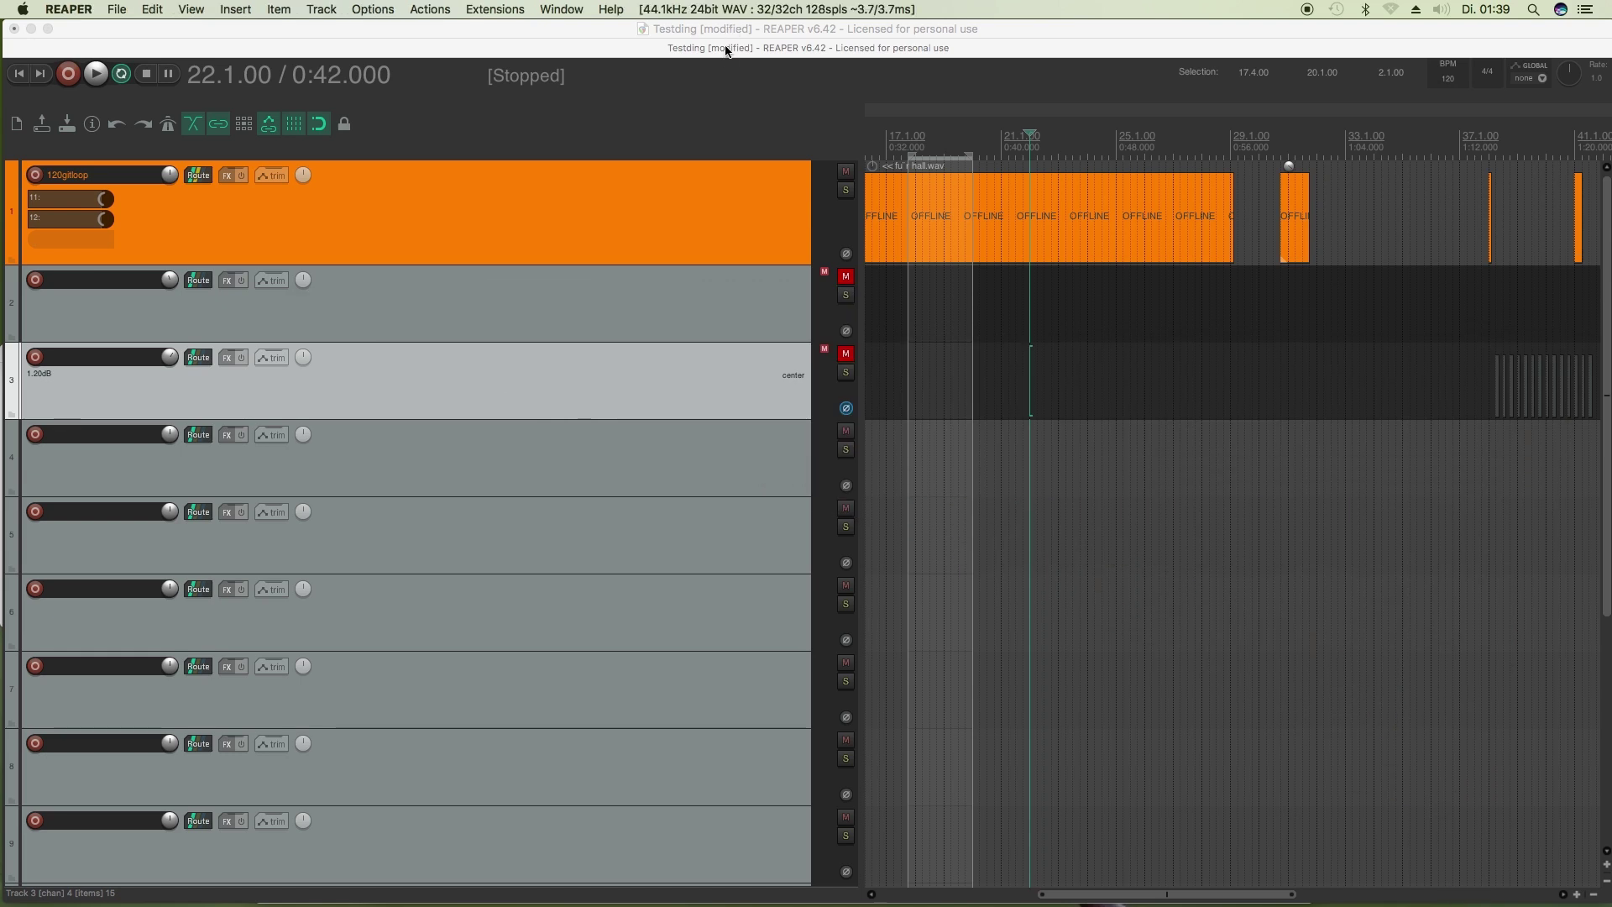
click(486, 13)
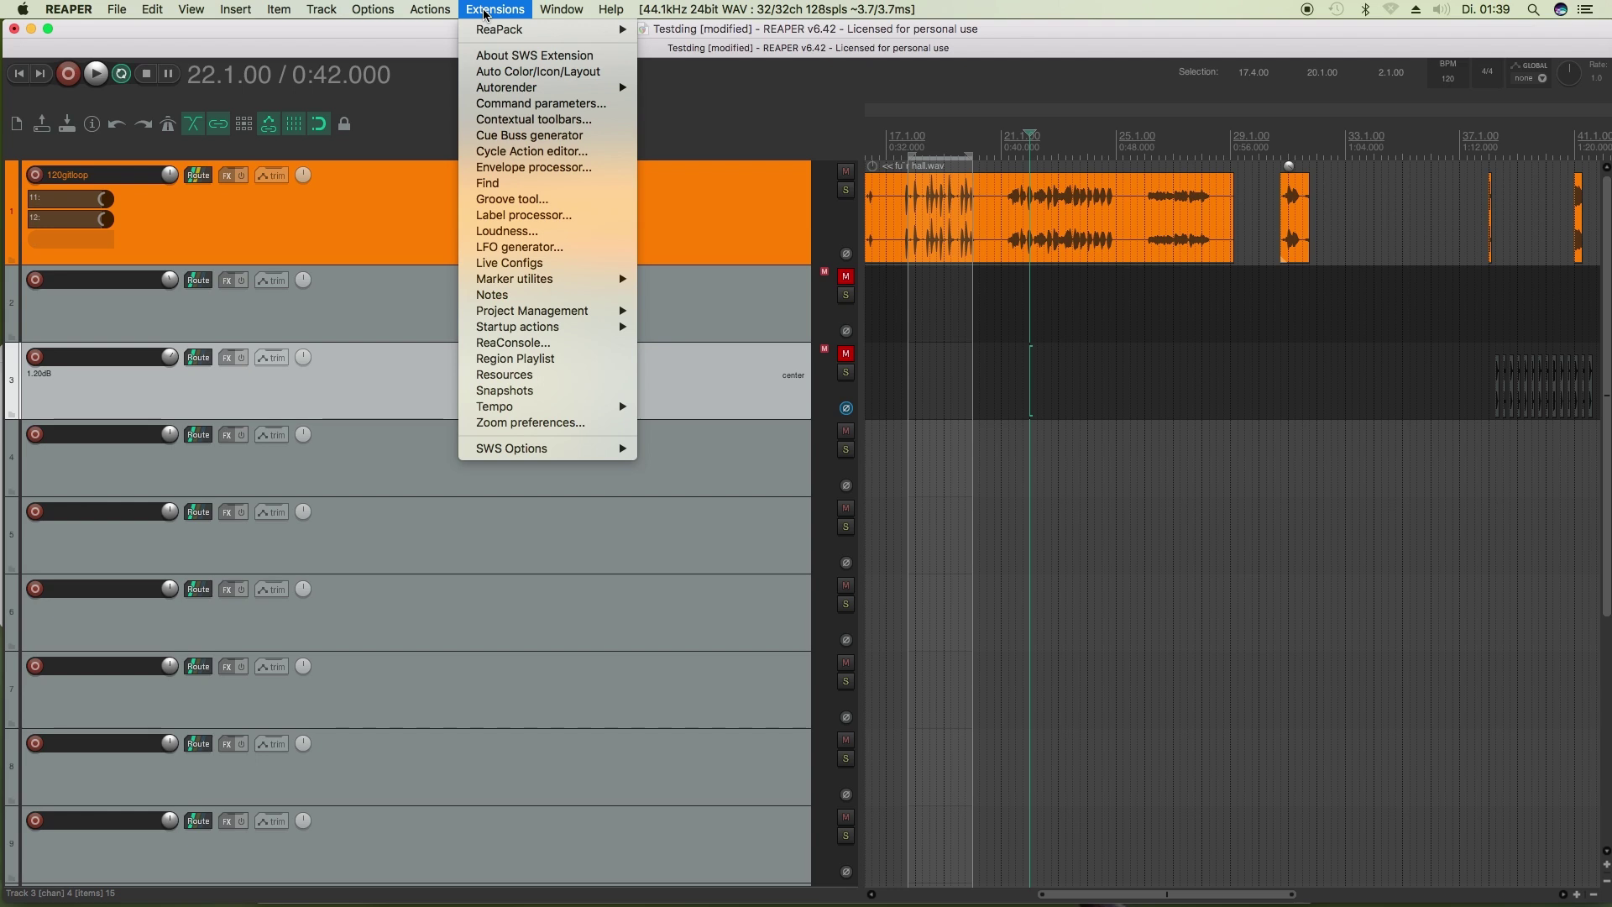
mouse_move(543, 28)
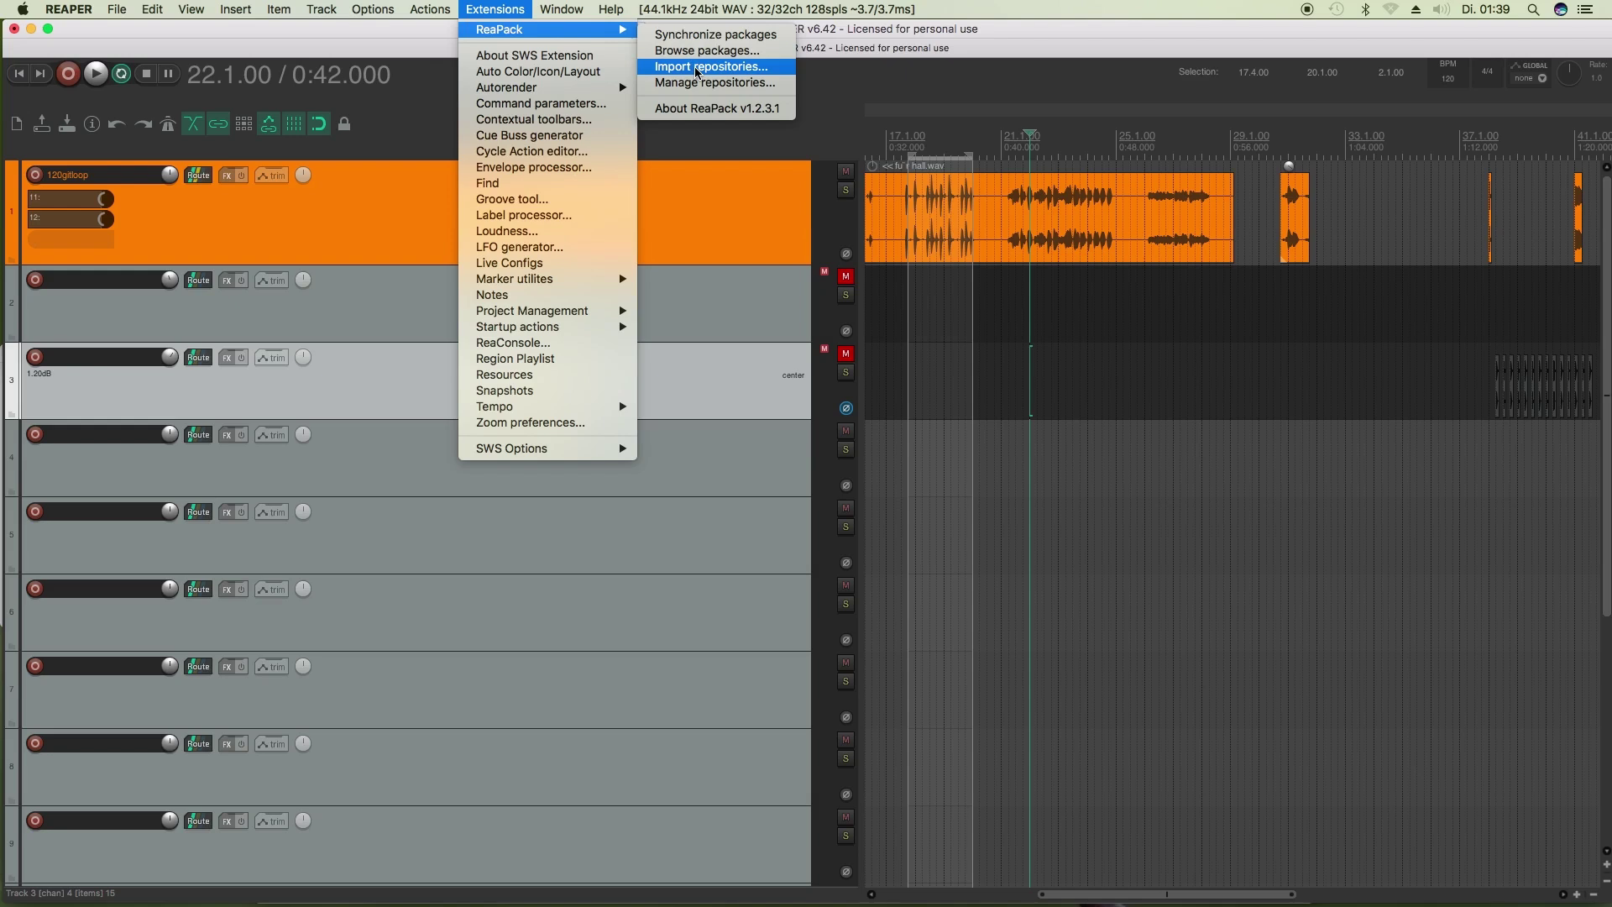
click(696, 70)
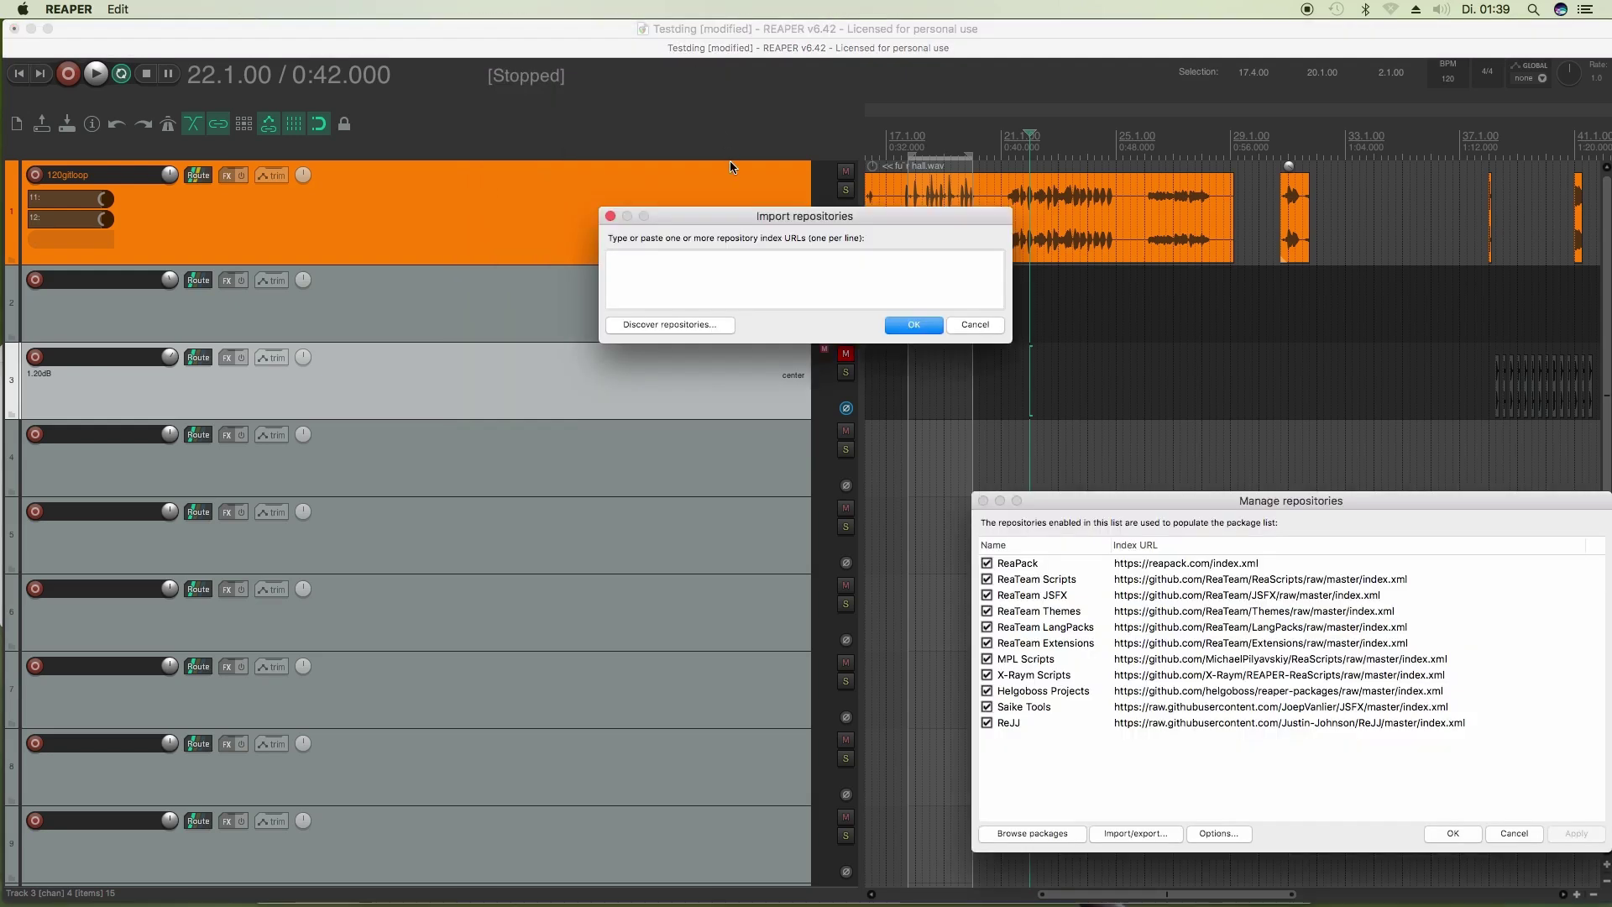
right_click(748, 274)
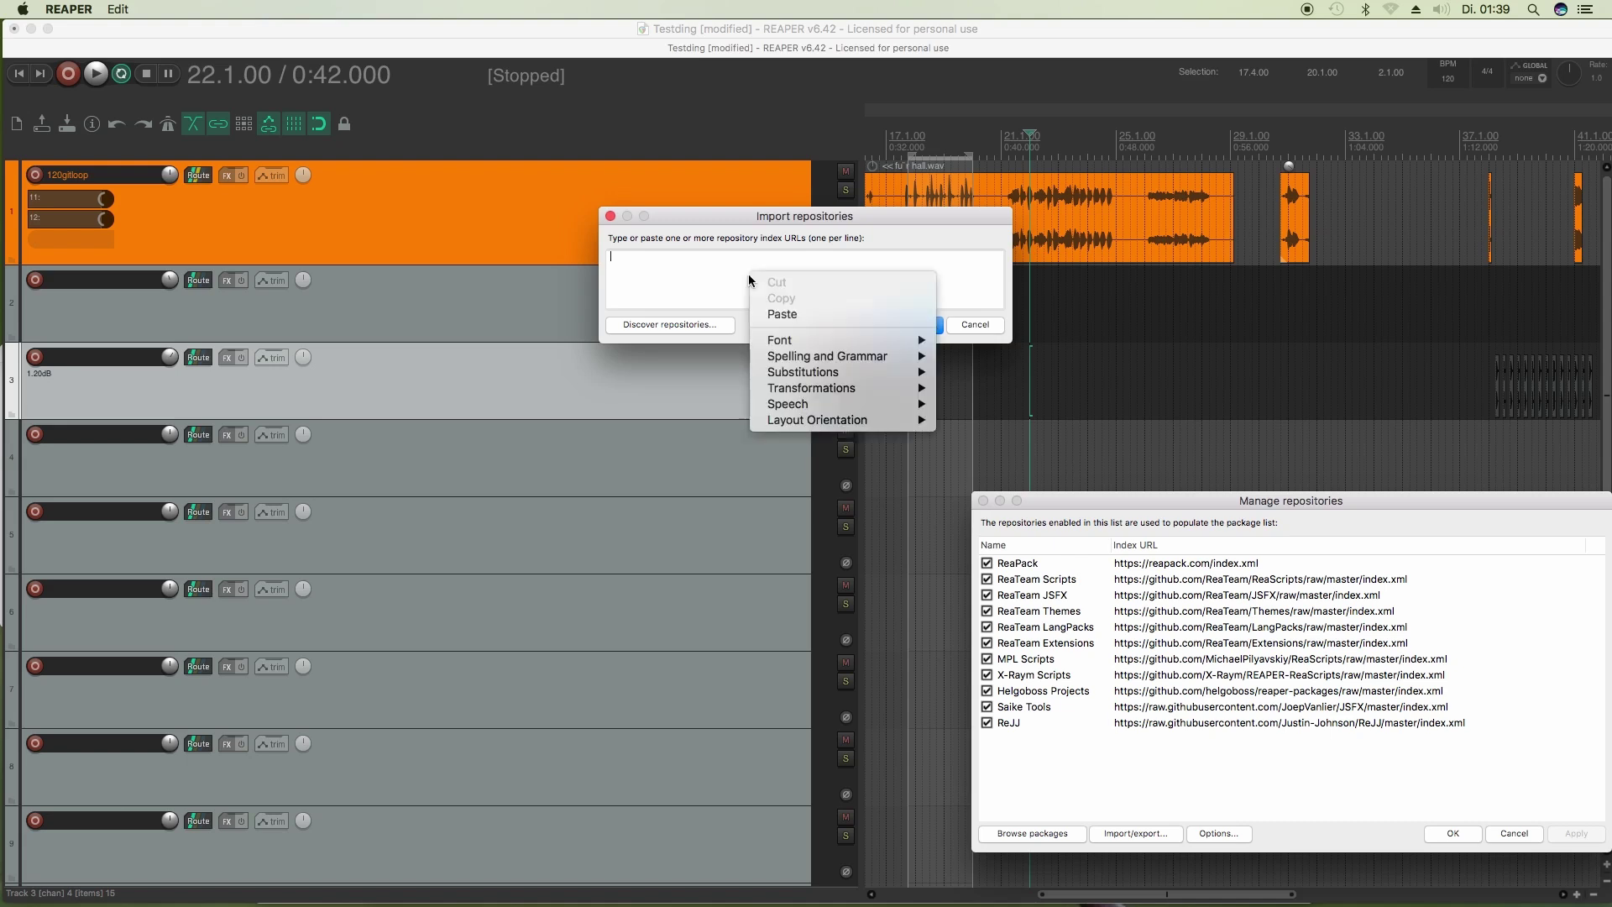
click(778, 313)
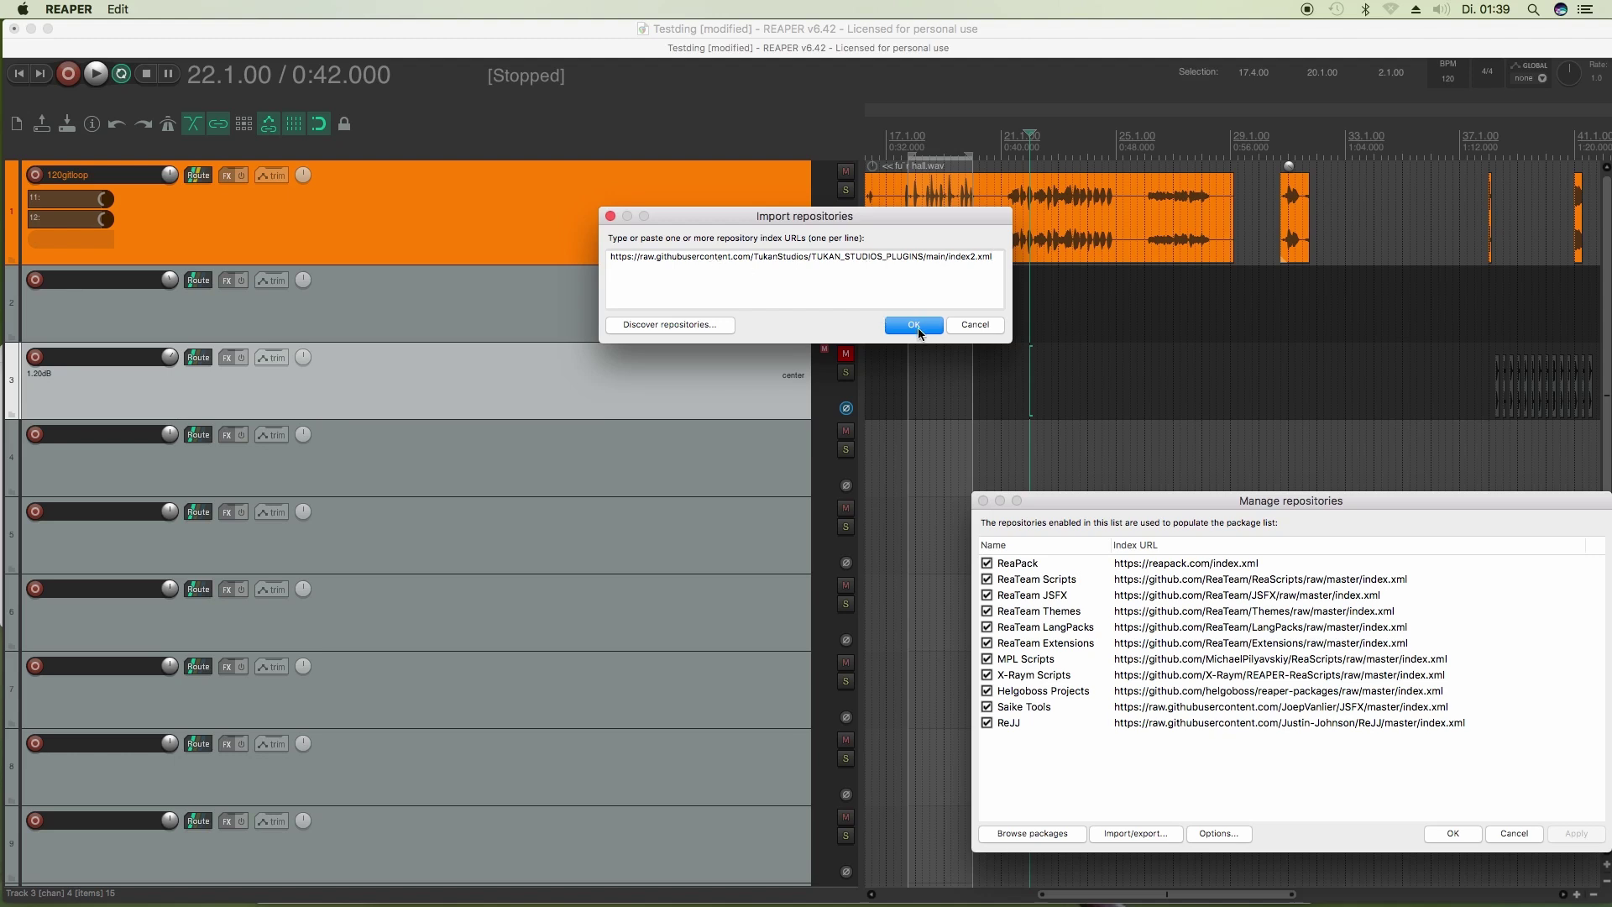
click(914, 325)
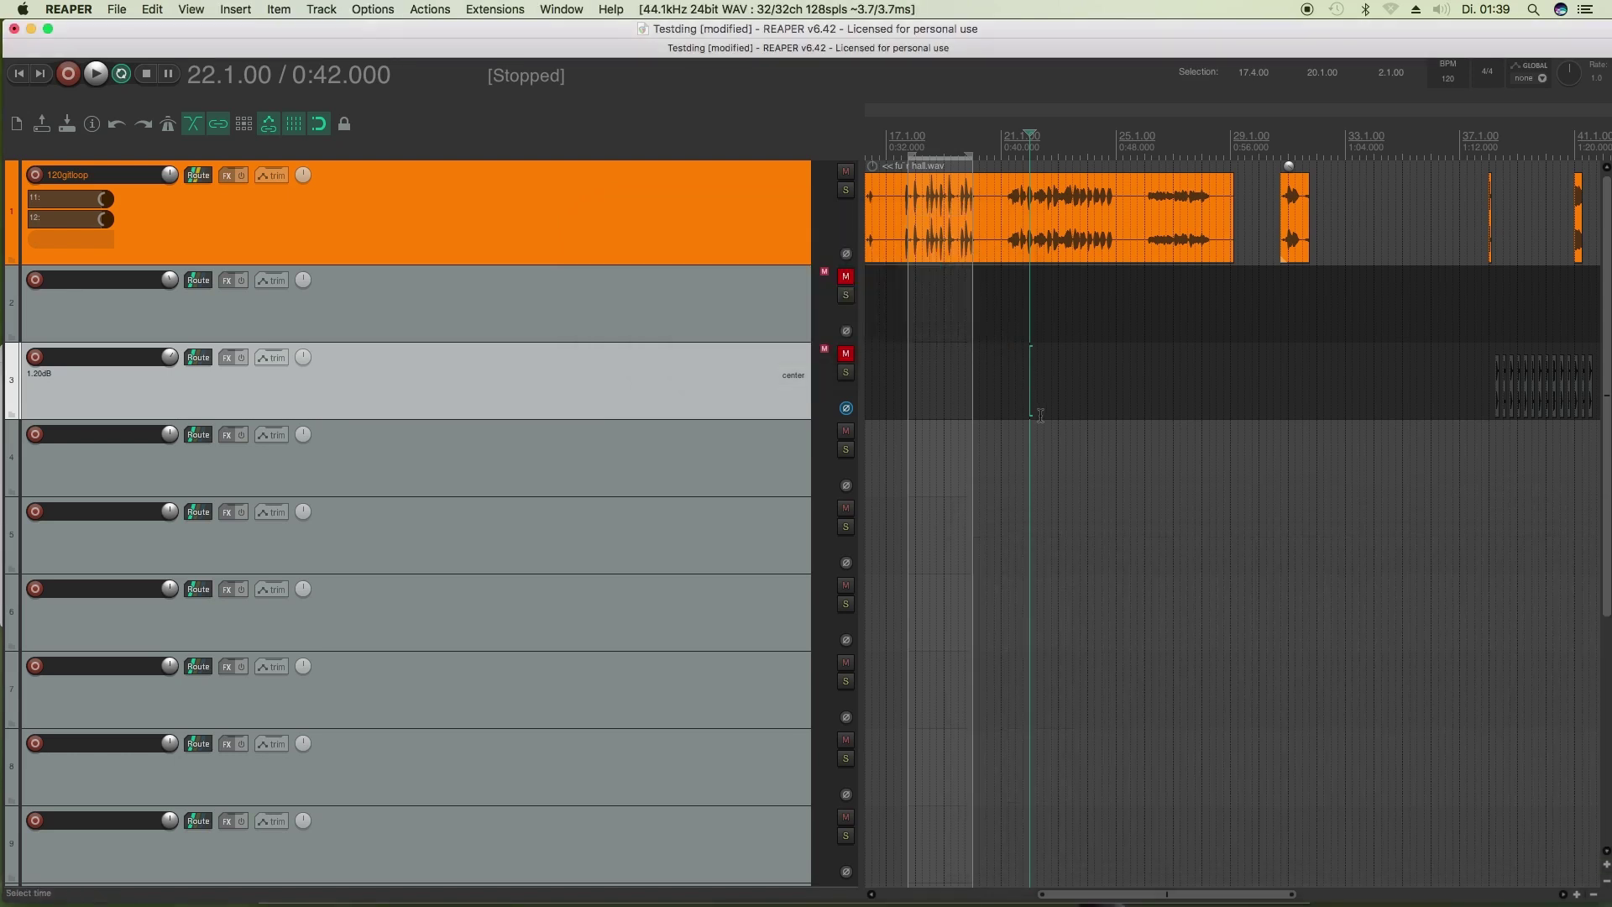
- Filter the package browser to 'tukan' and select all 16 Tukan packages for action
click(495, 9)
mouse_move(501, 29)
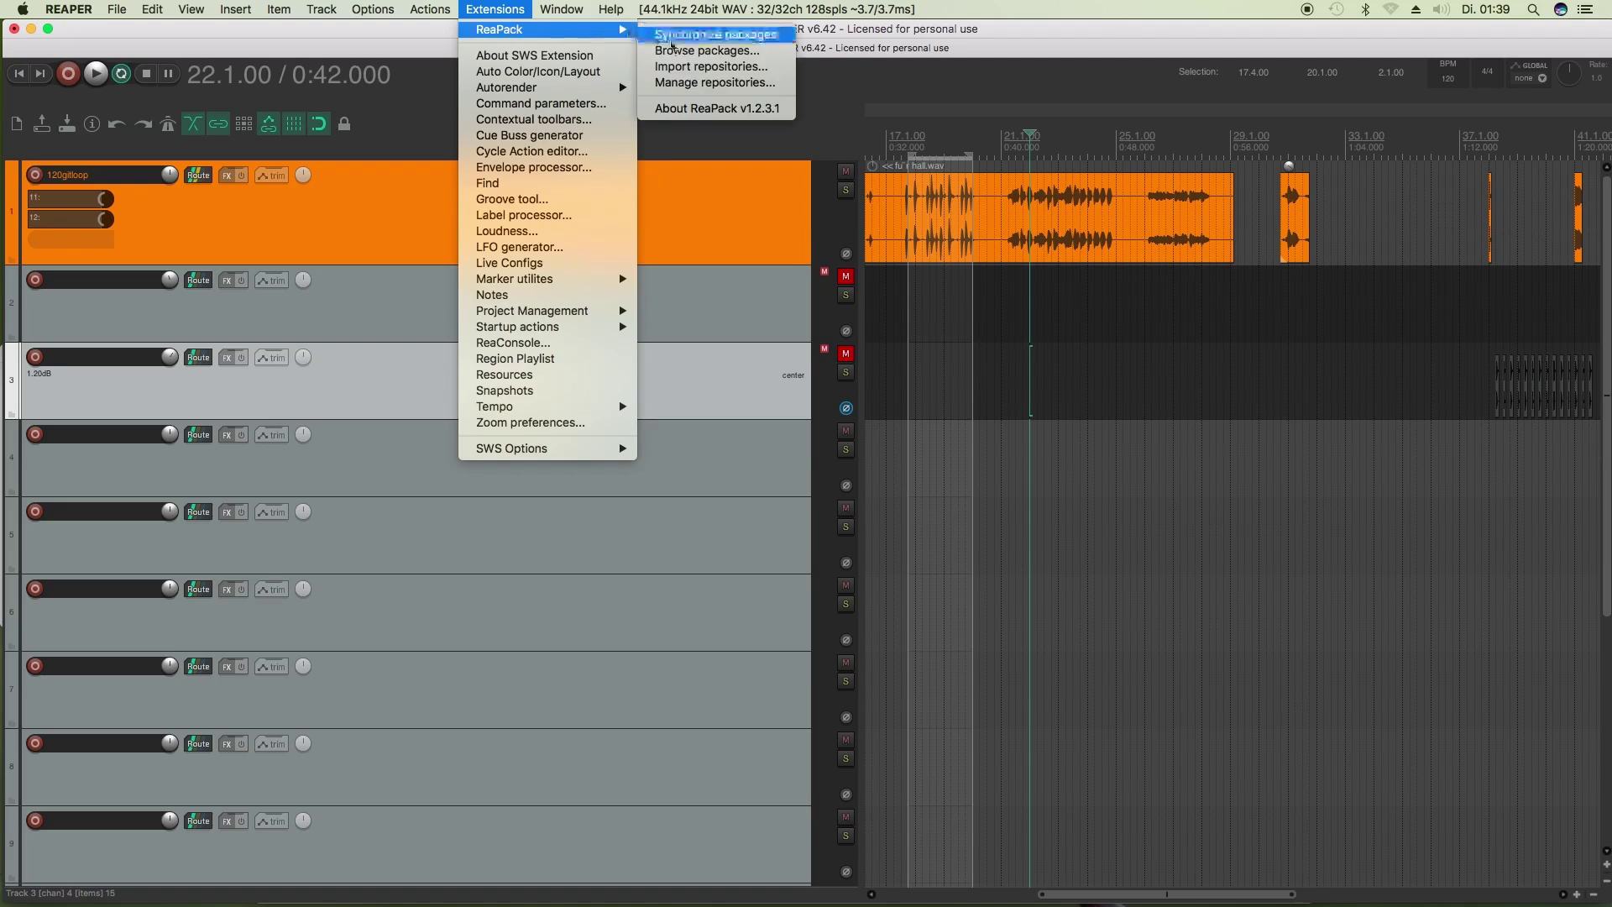
click(703, 51)
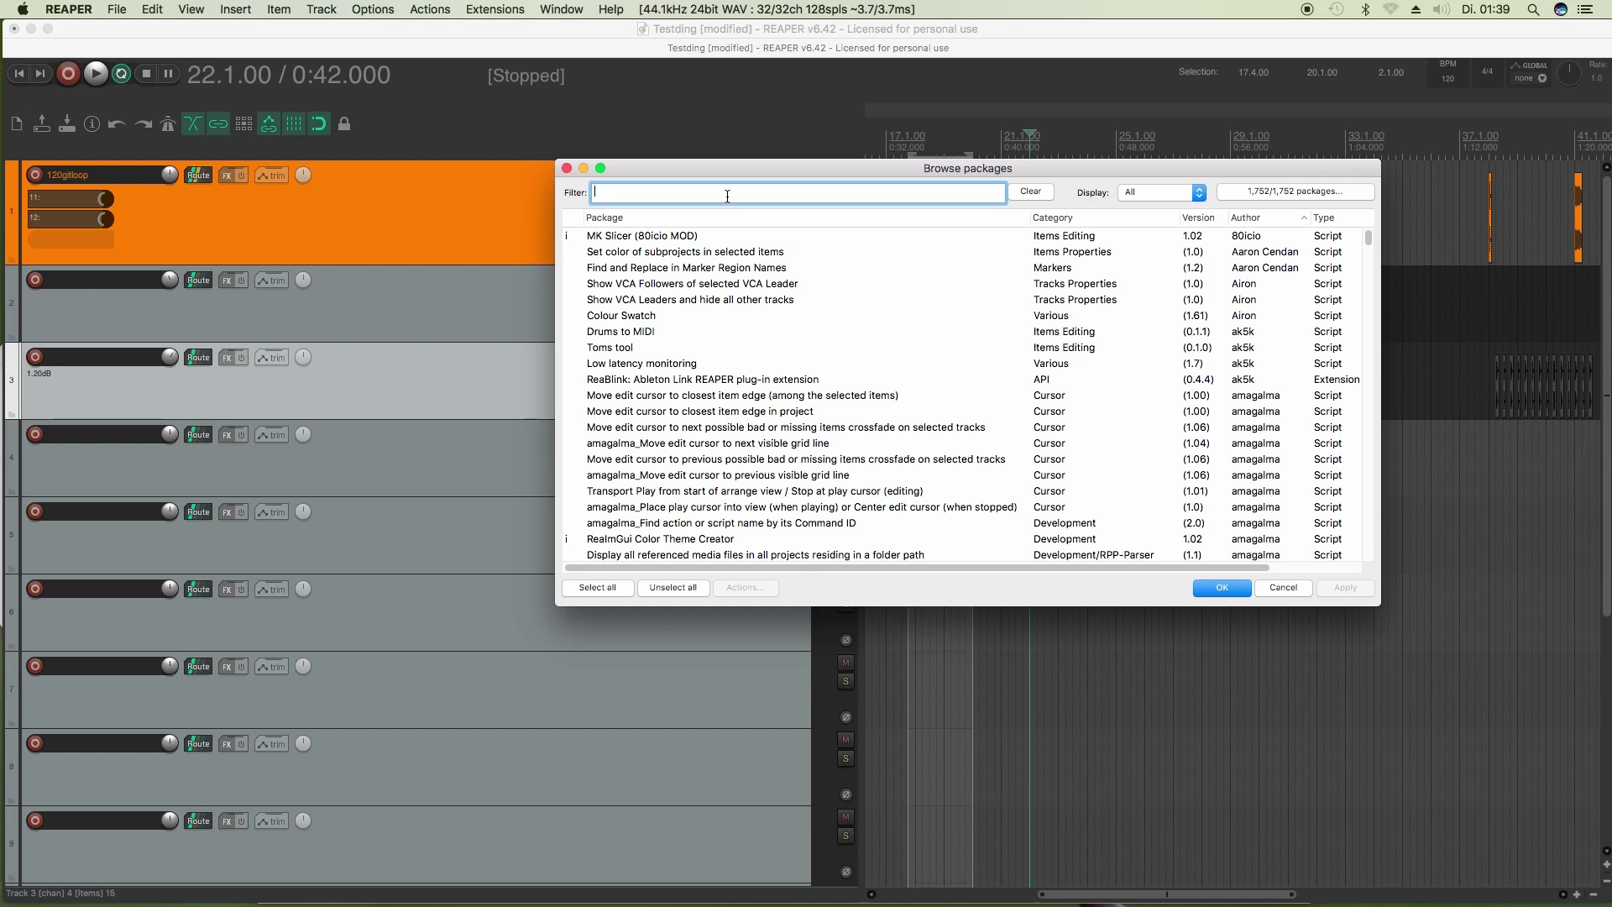
text(tukan)
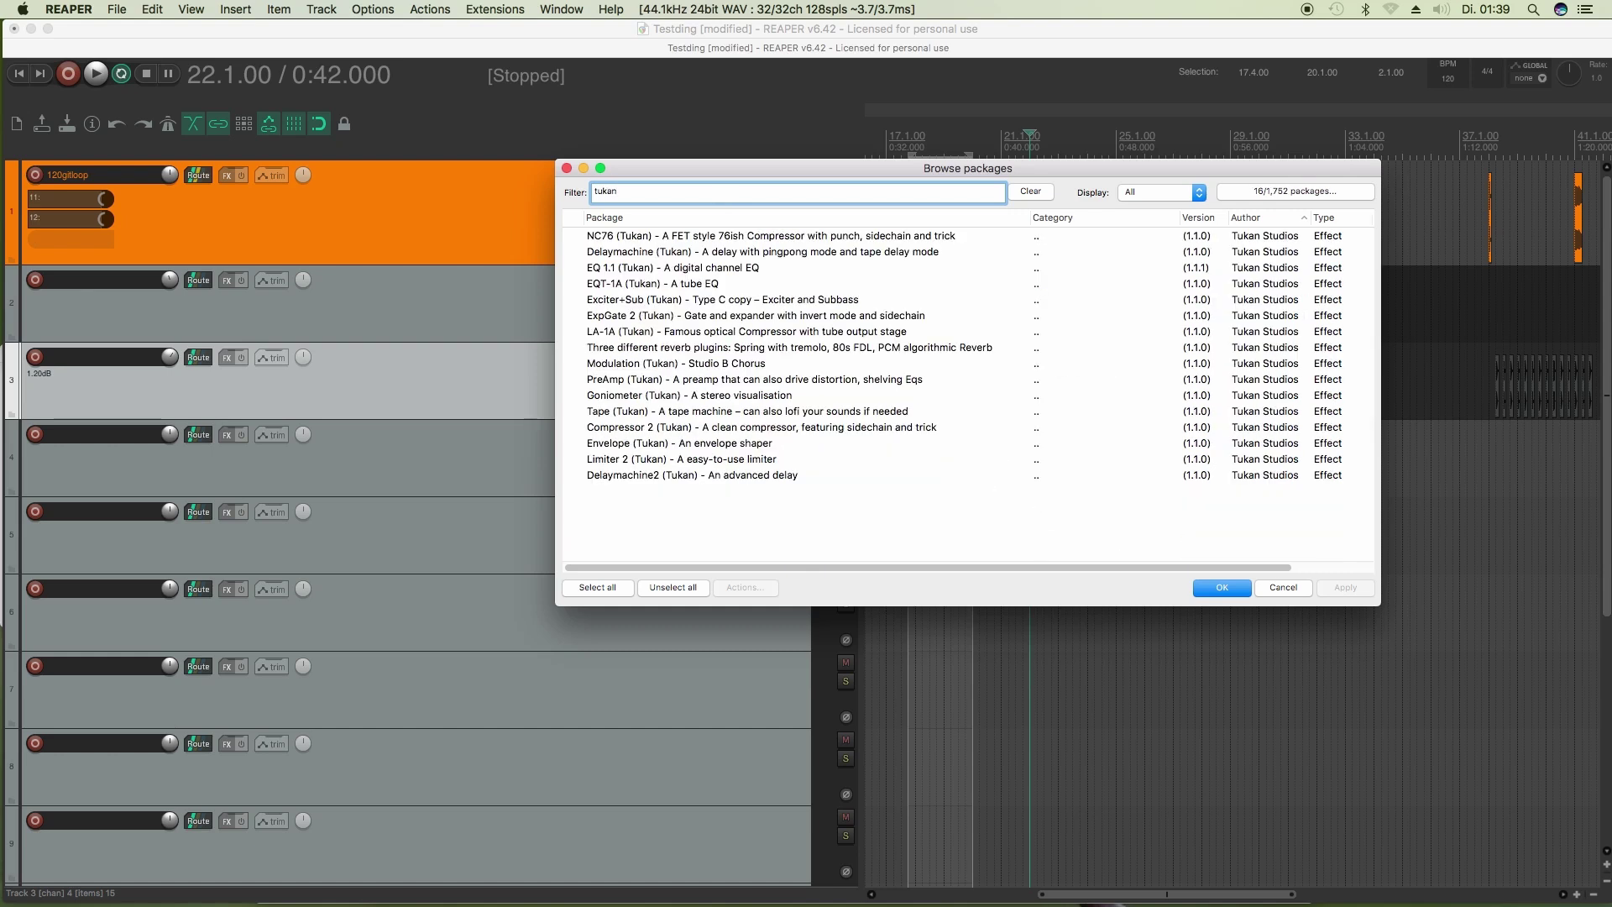
click(708, 237)
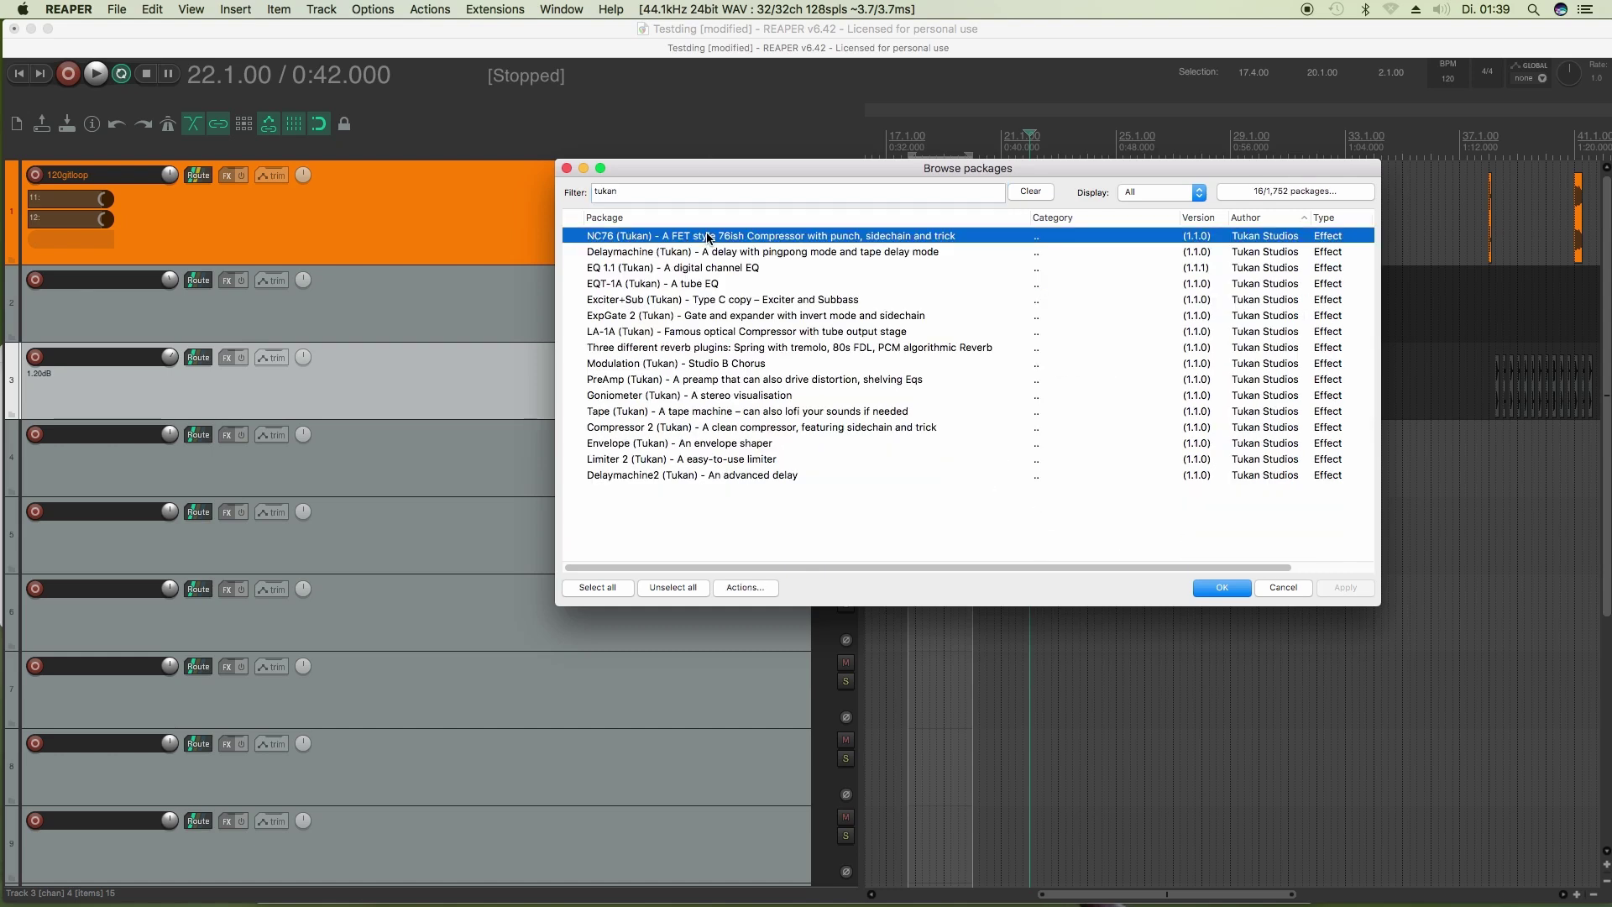
shift+click(710, 474)
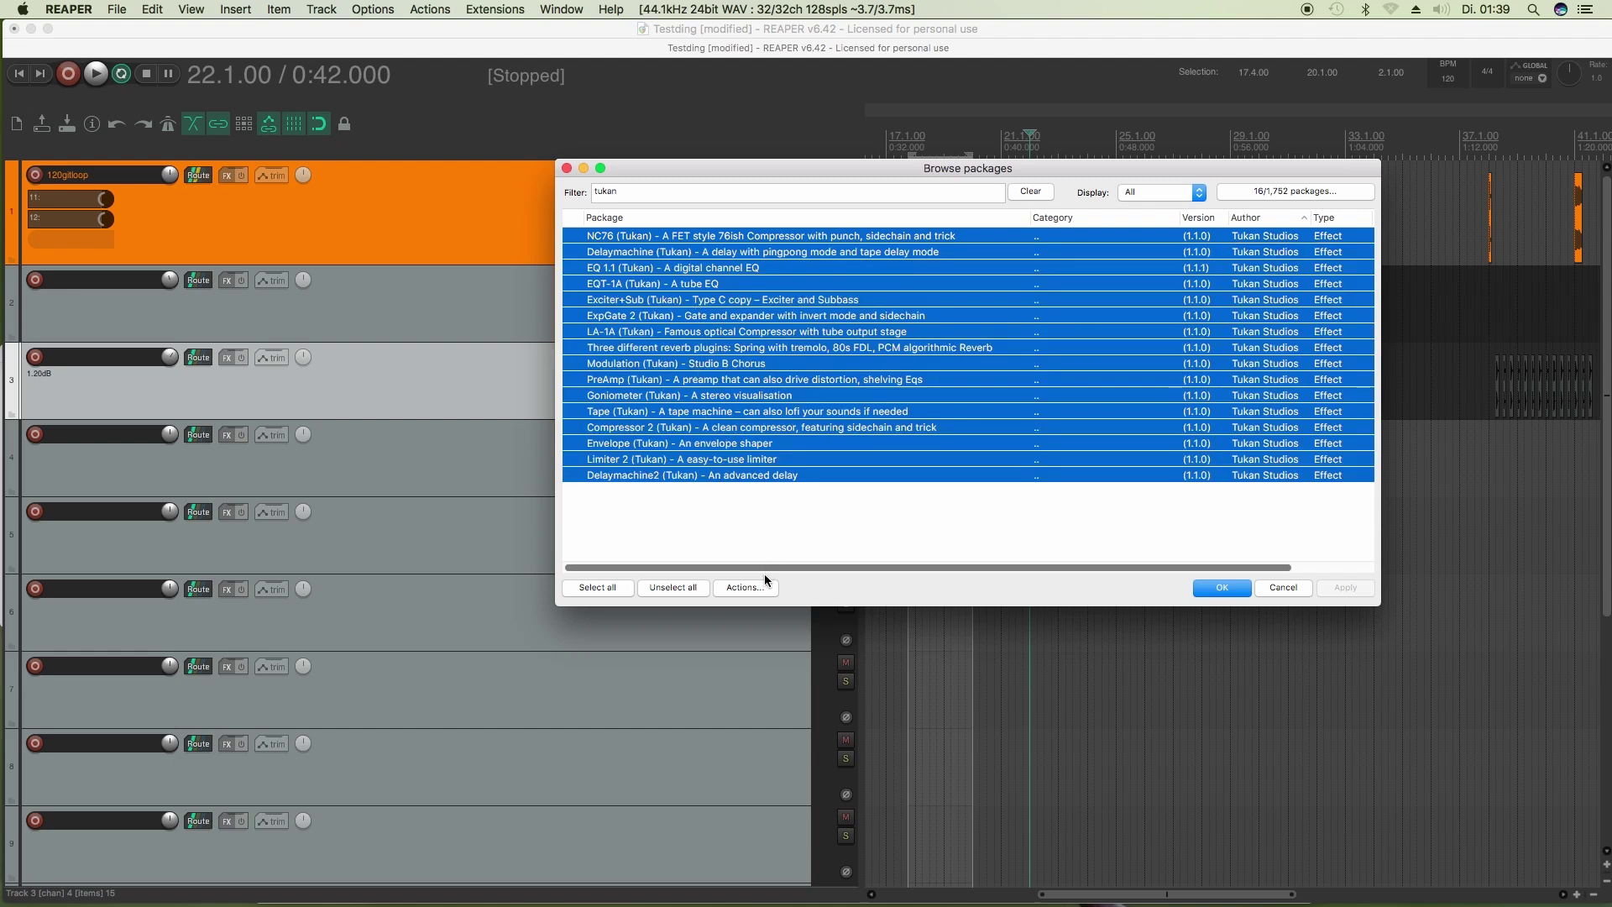
click(743, 586)
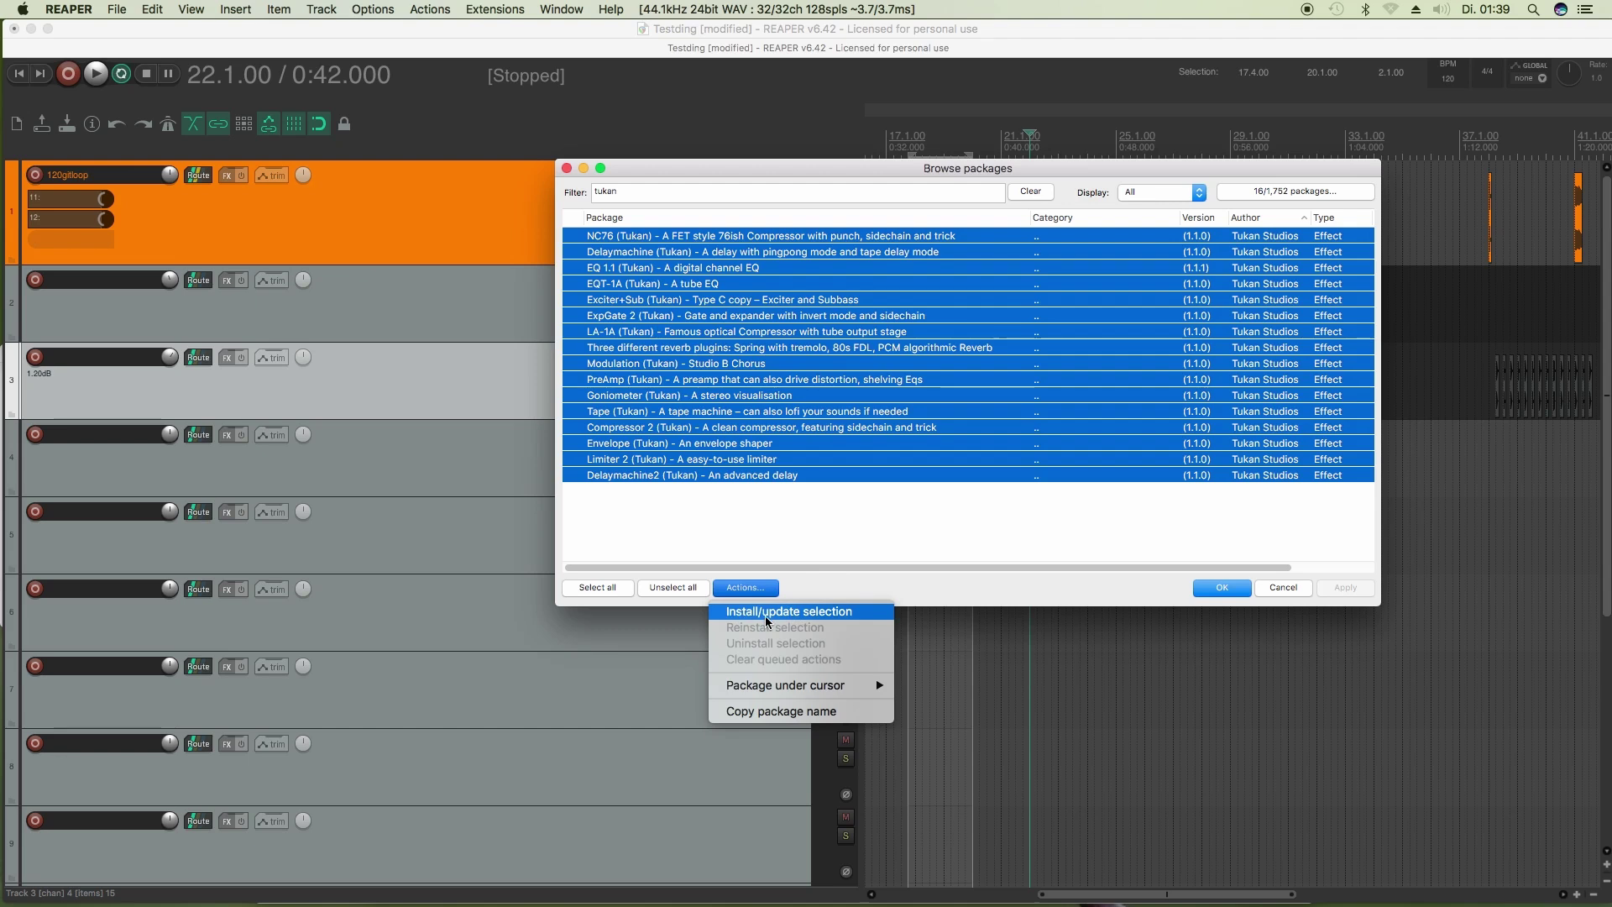
- Run the install of the 16 queued Tukan packages and dismiss the error-free transaction report
click(794, 613)
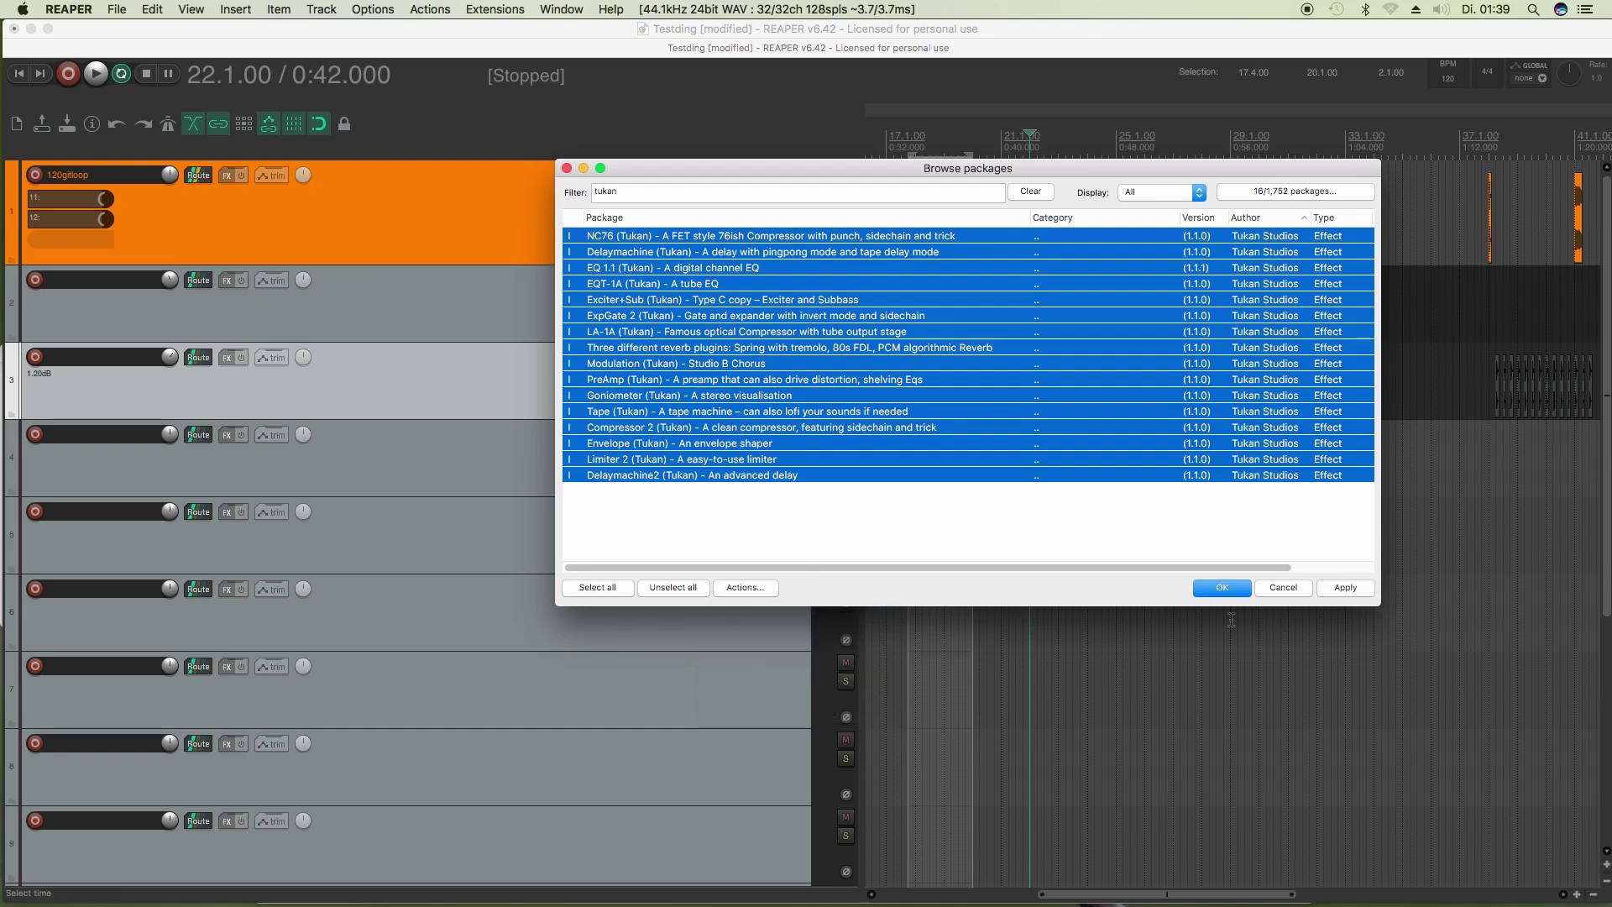
click(1348, 587)
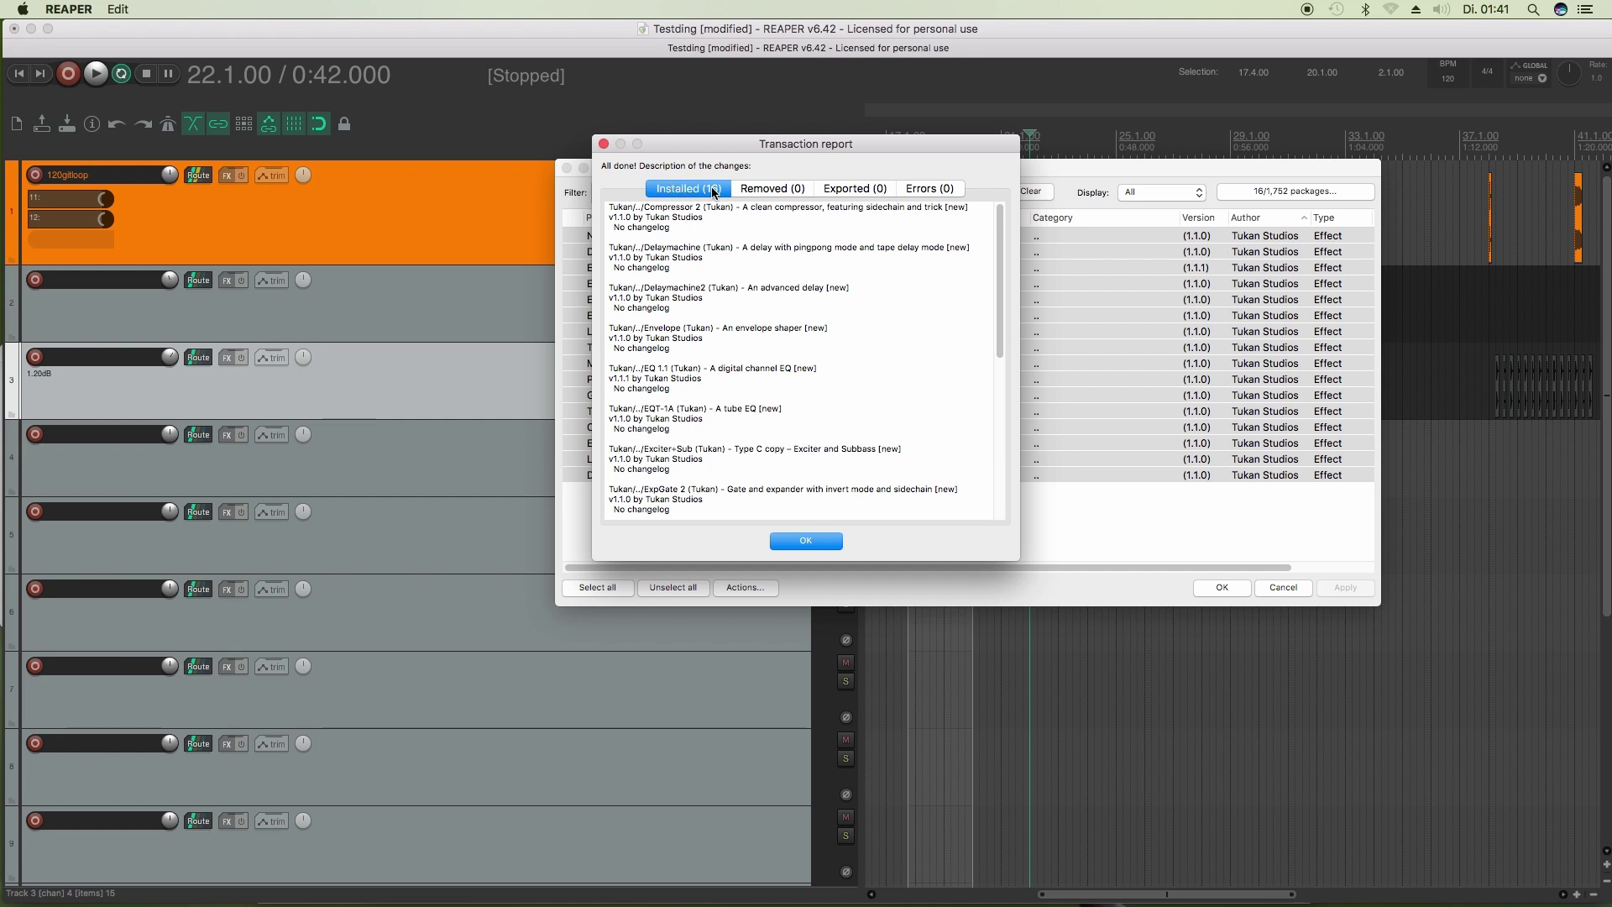
scroll(800, 327, down, 5)
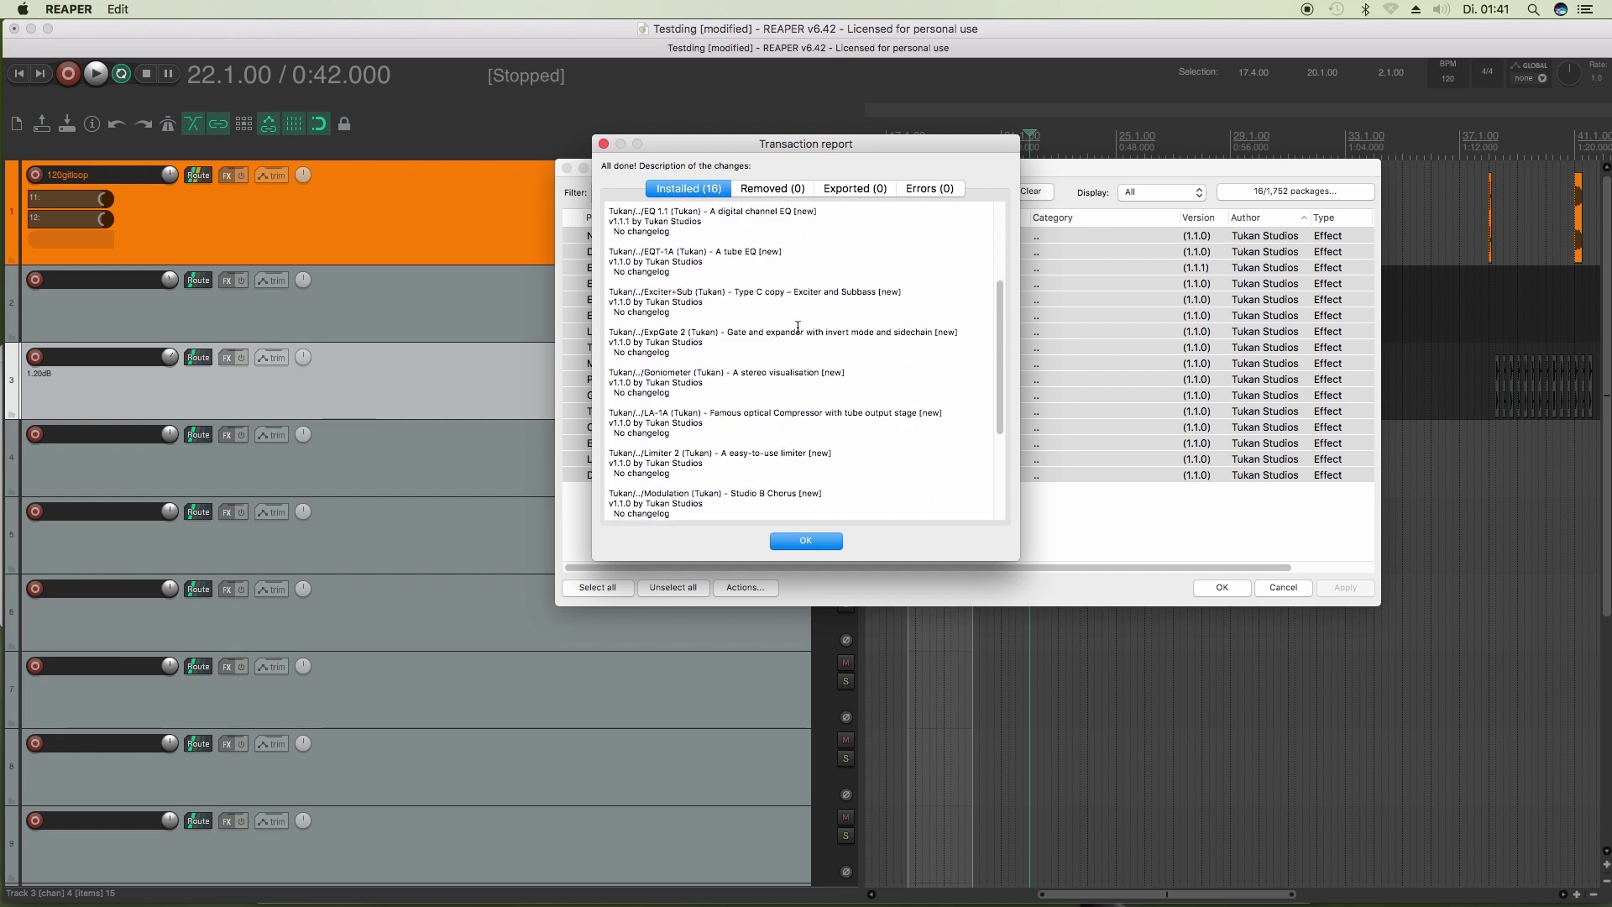
scroll(798, 328, down, 5)
scroll(799, 327, down, 3)
scroll(799, 333, up, 4)
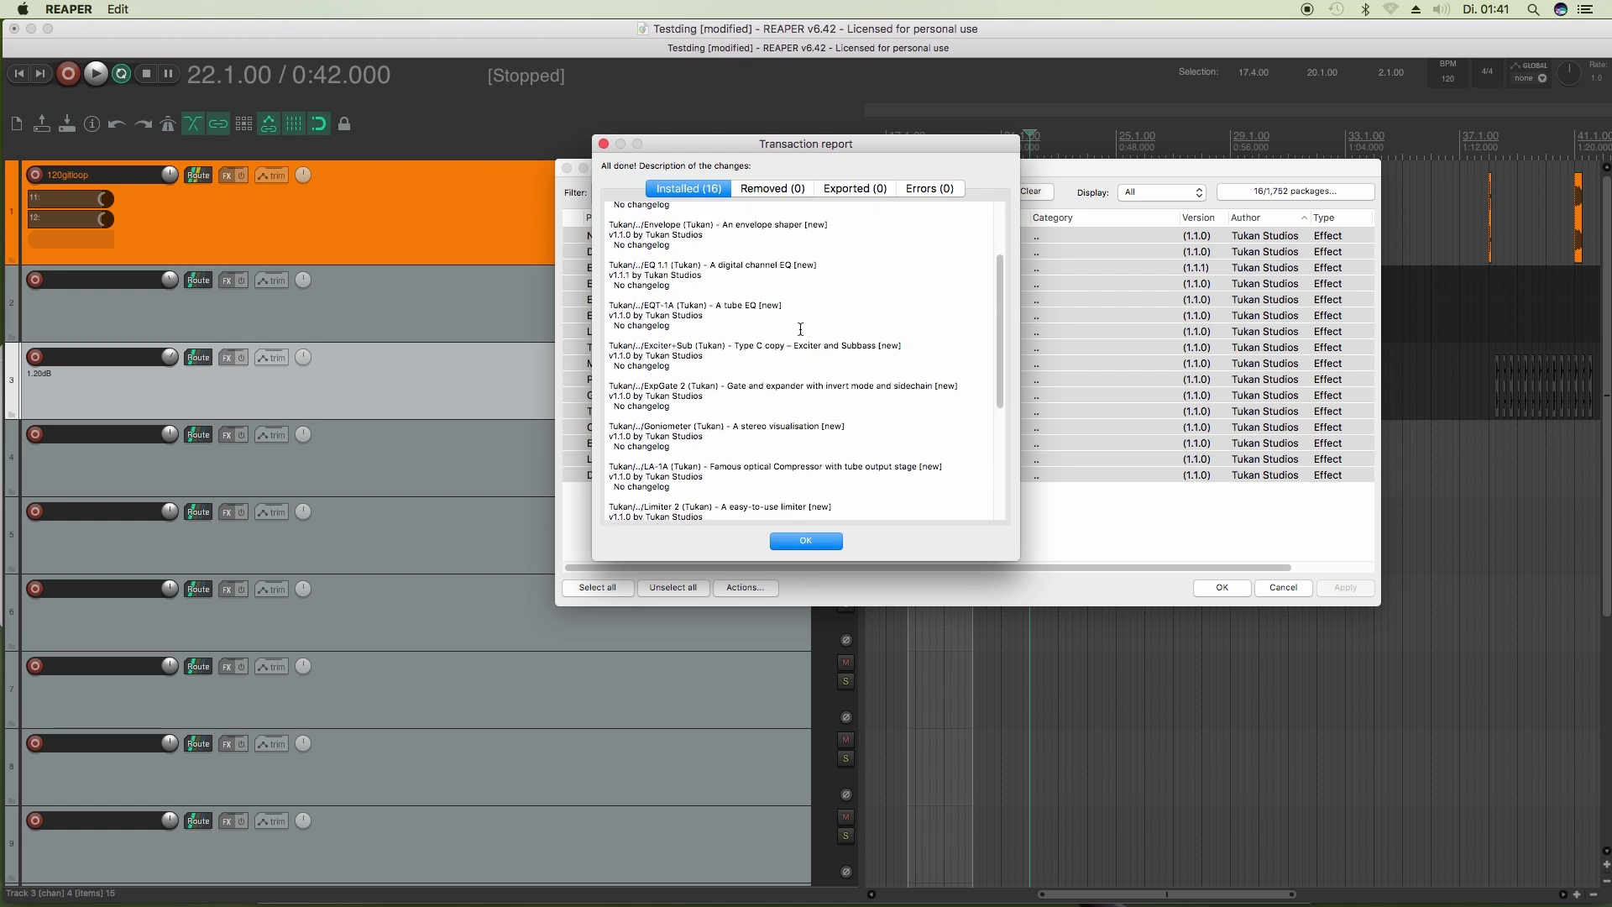
scroll(799, 315, up, 4)
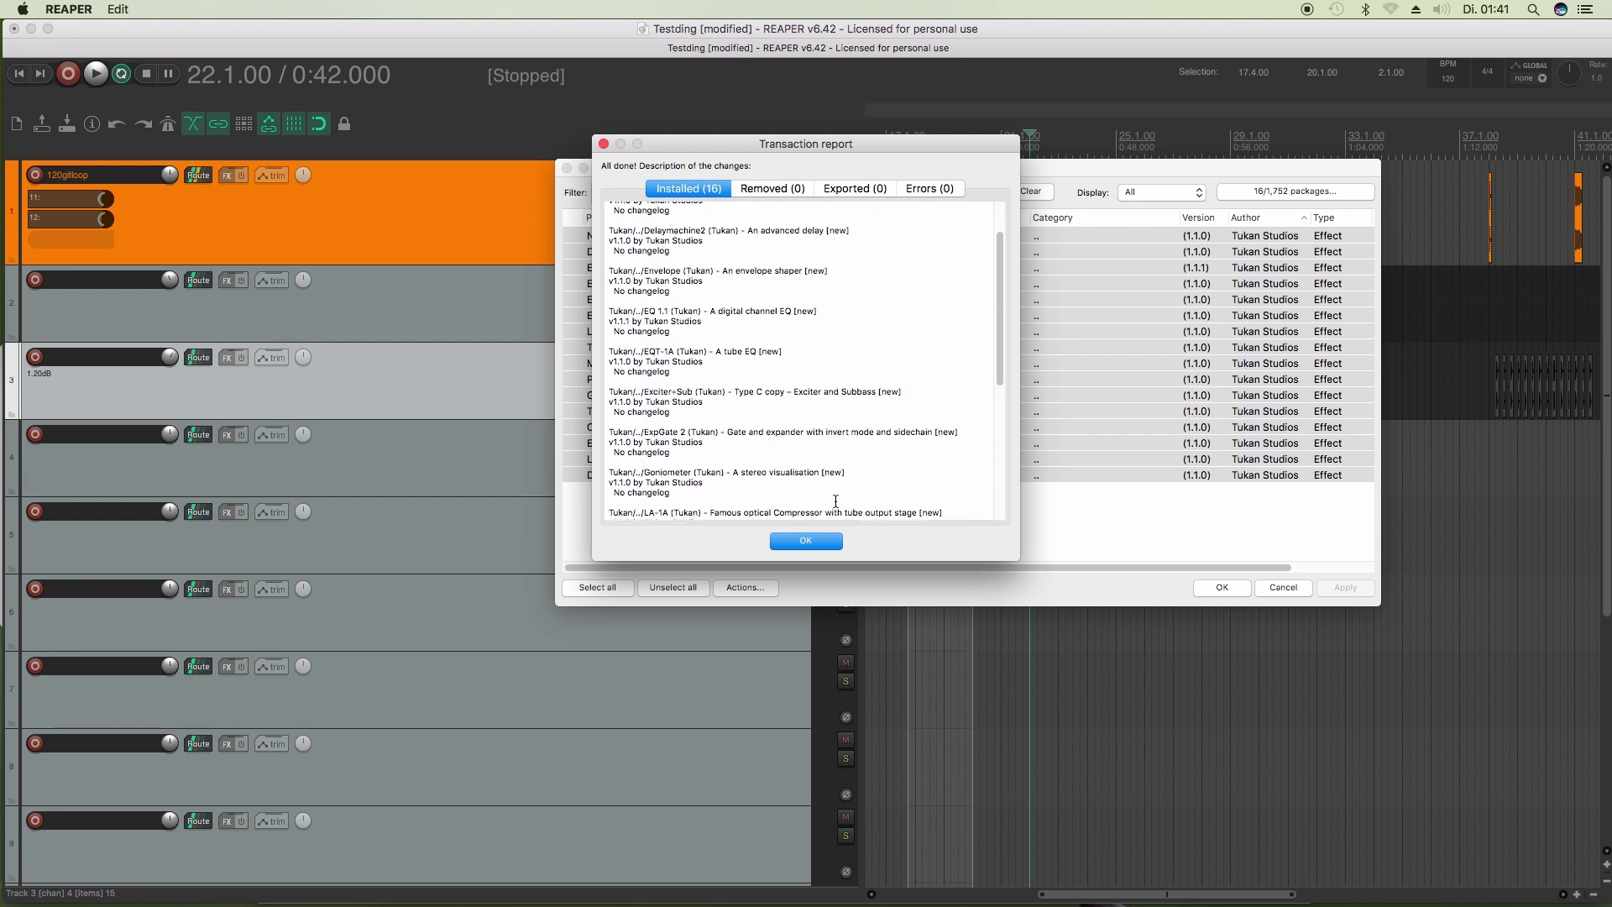
click(820, 540)
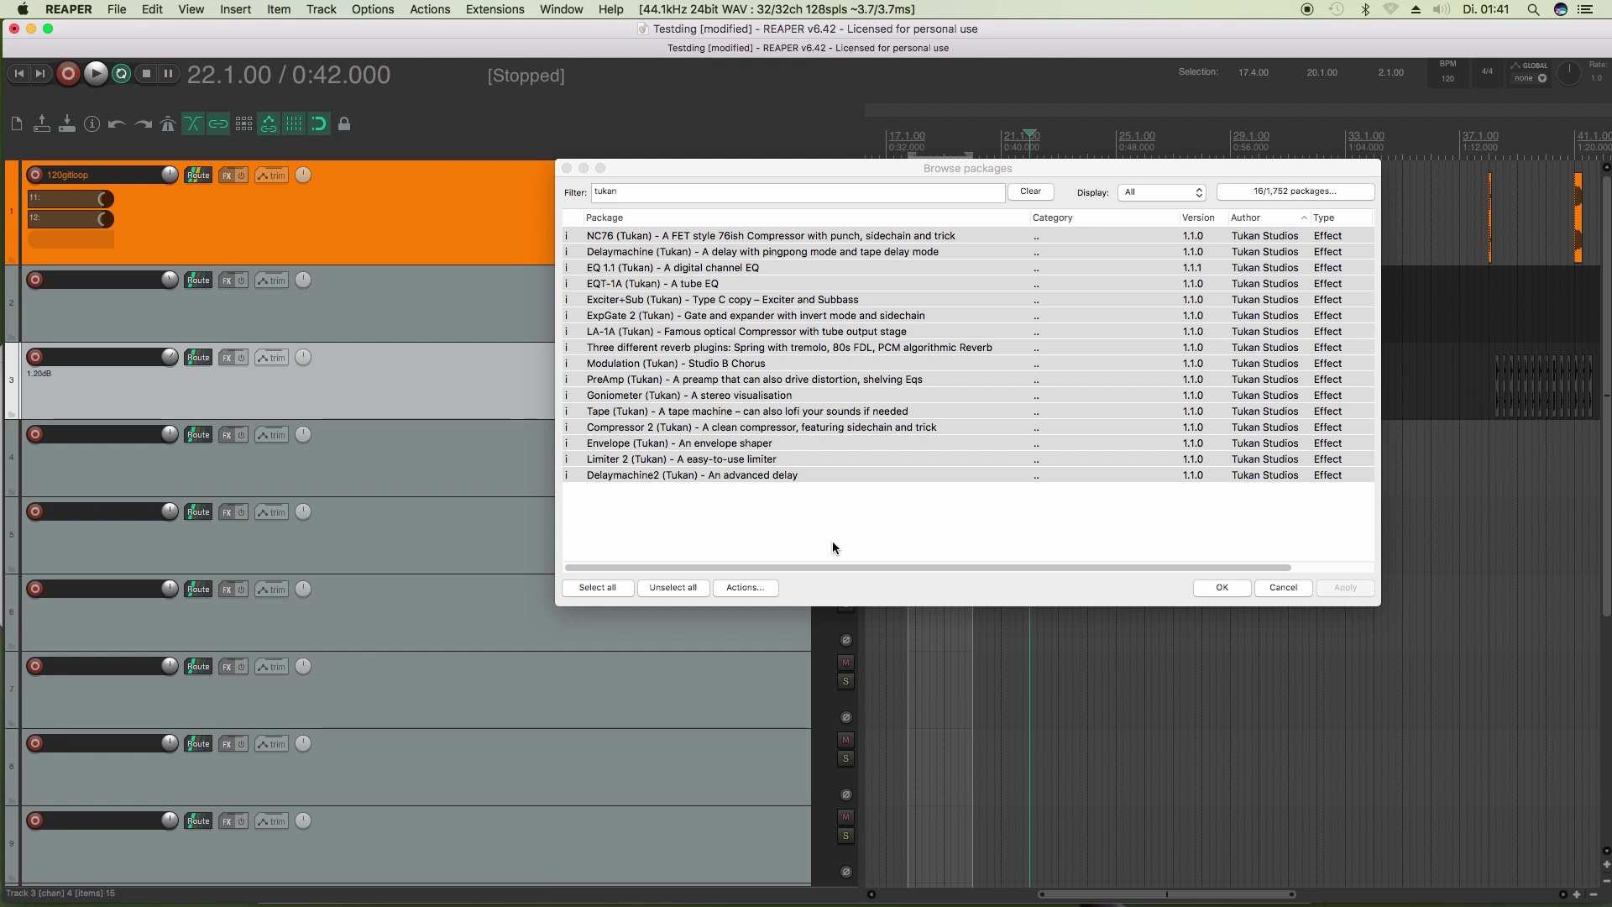
click(1222, 587)
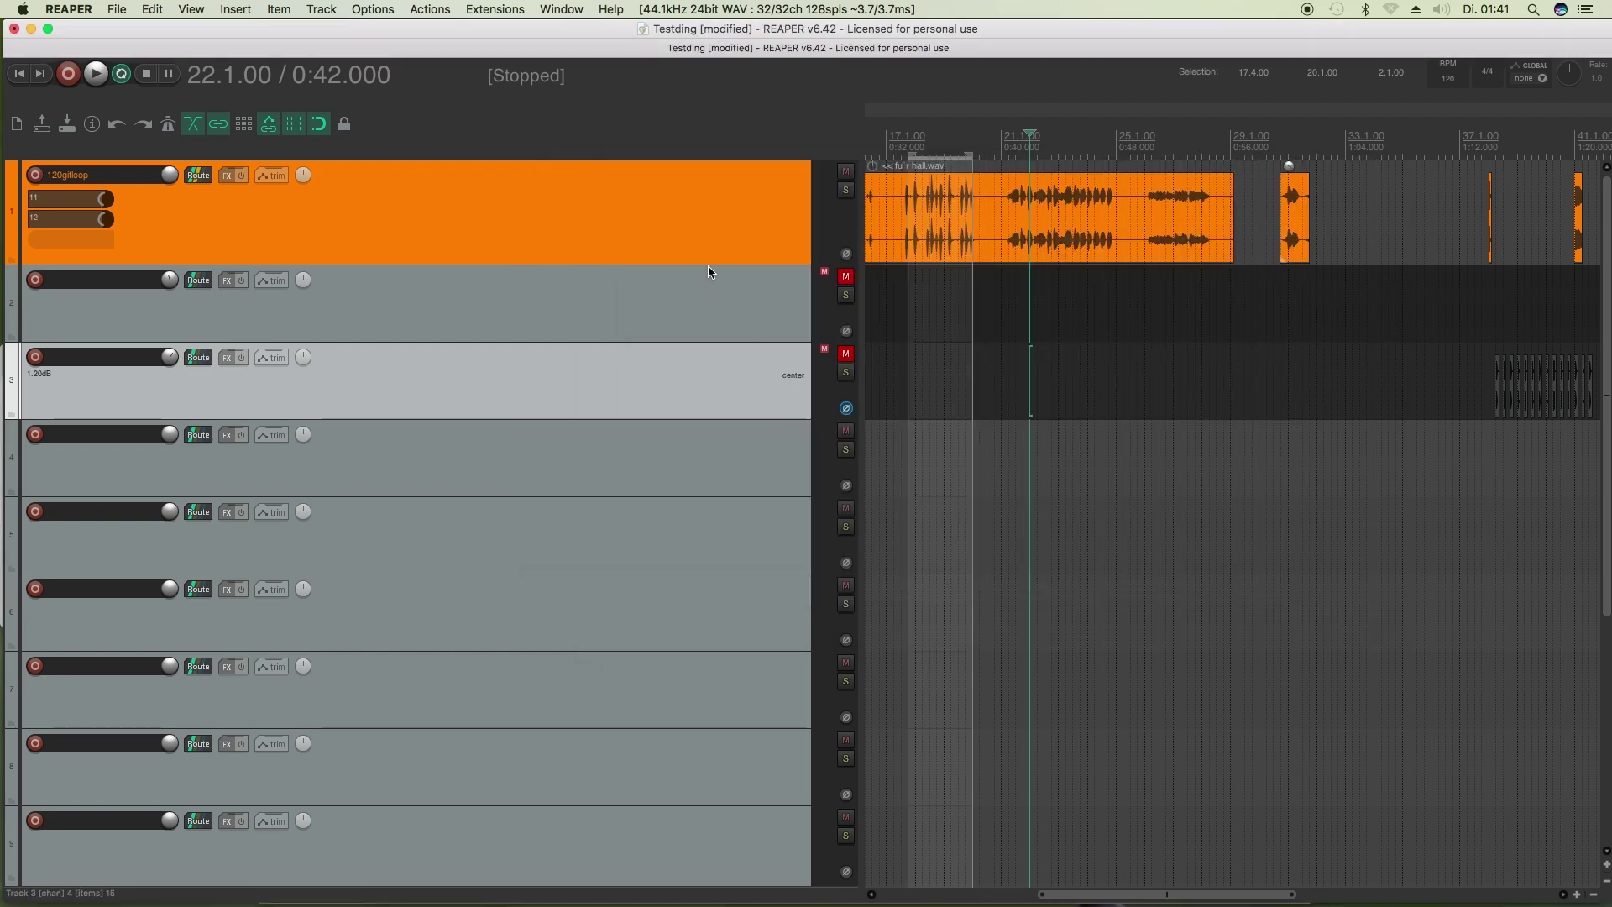
click(565, 204)
click(229, 175)
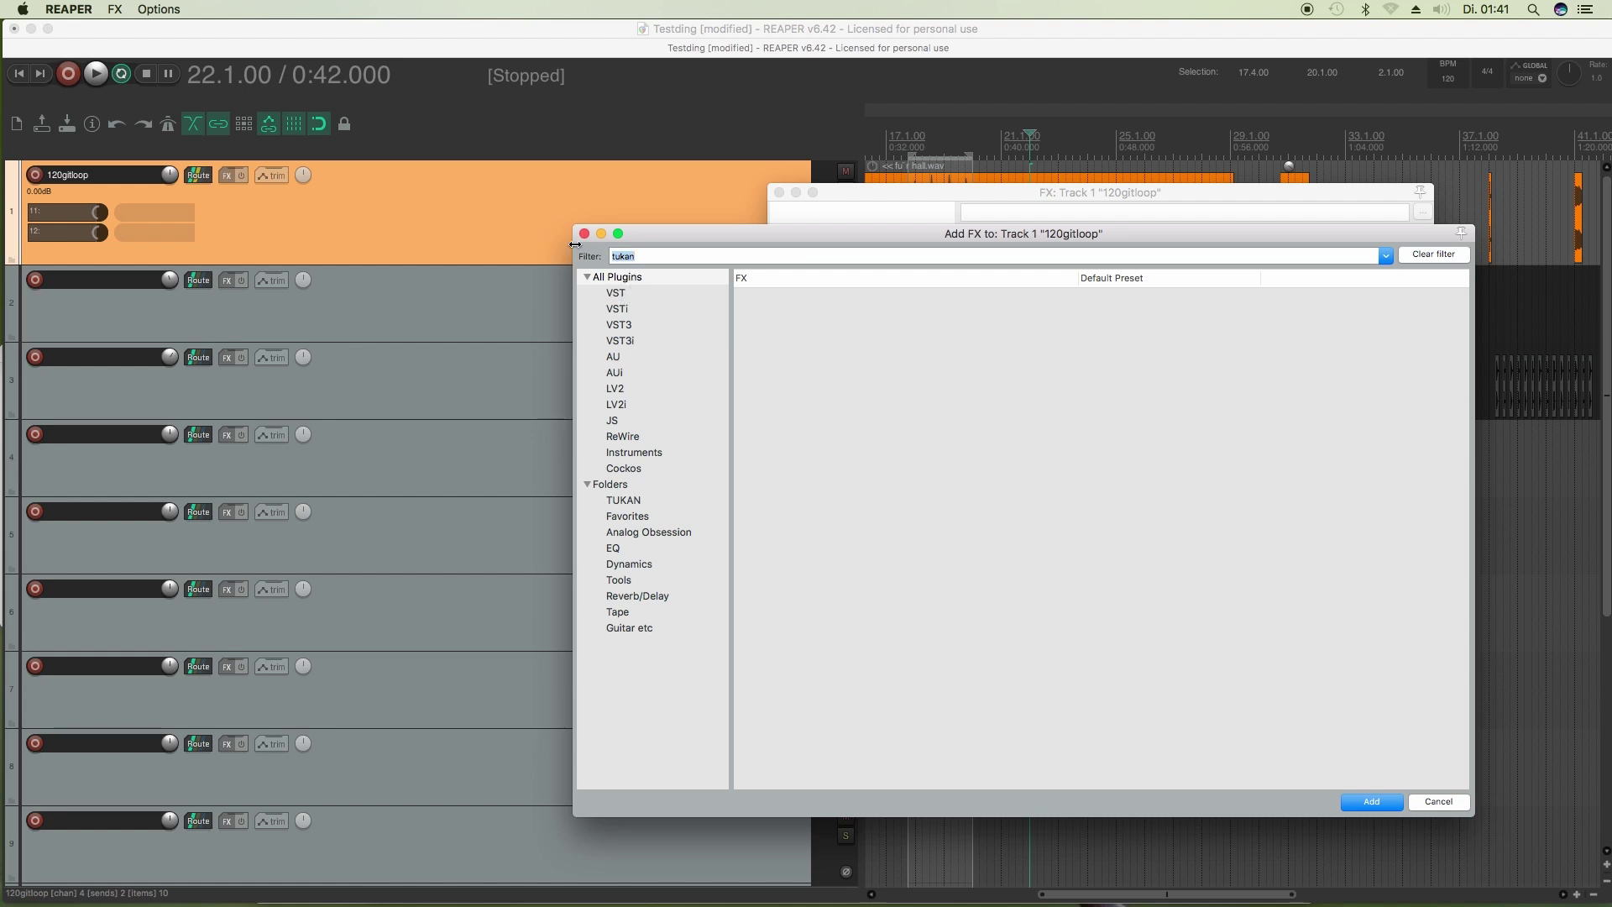
text(tuka)
click(649, 275)
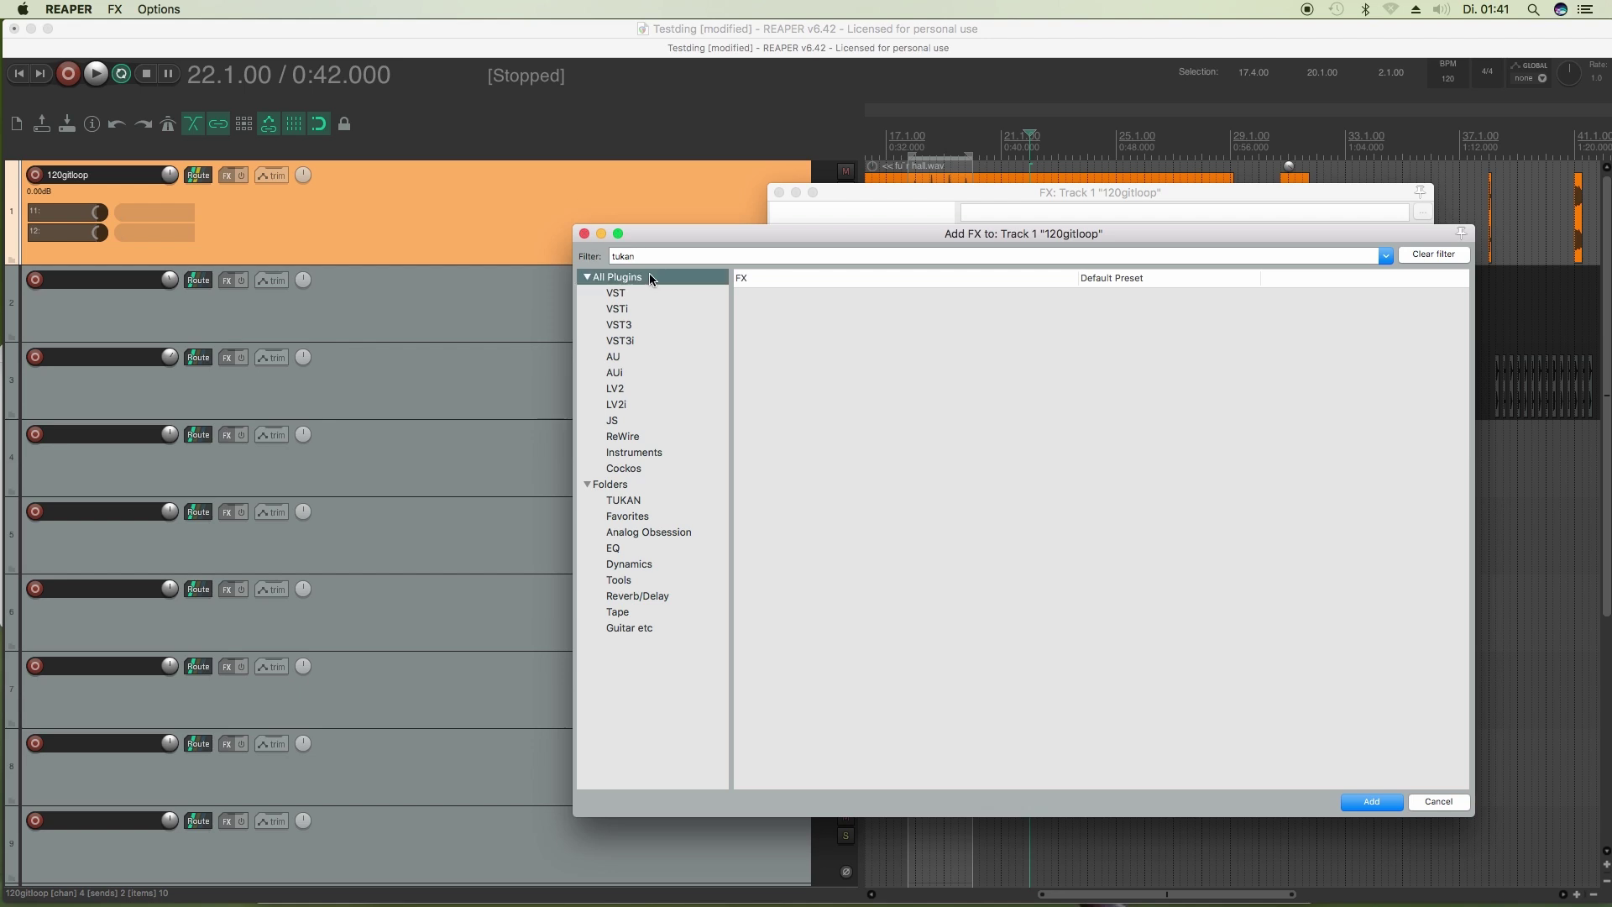
click(1410, 255)
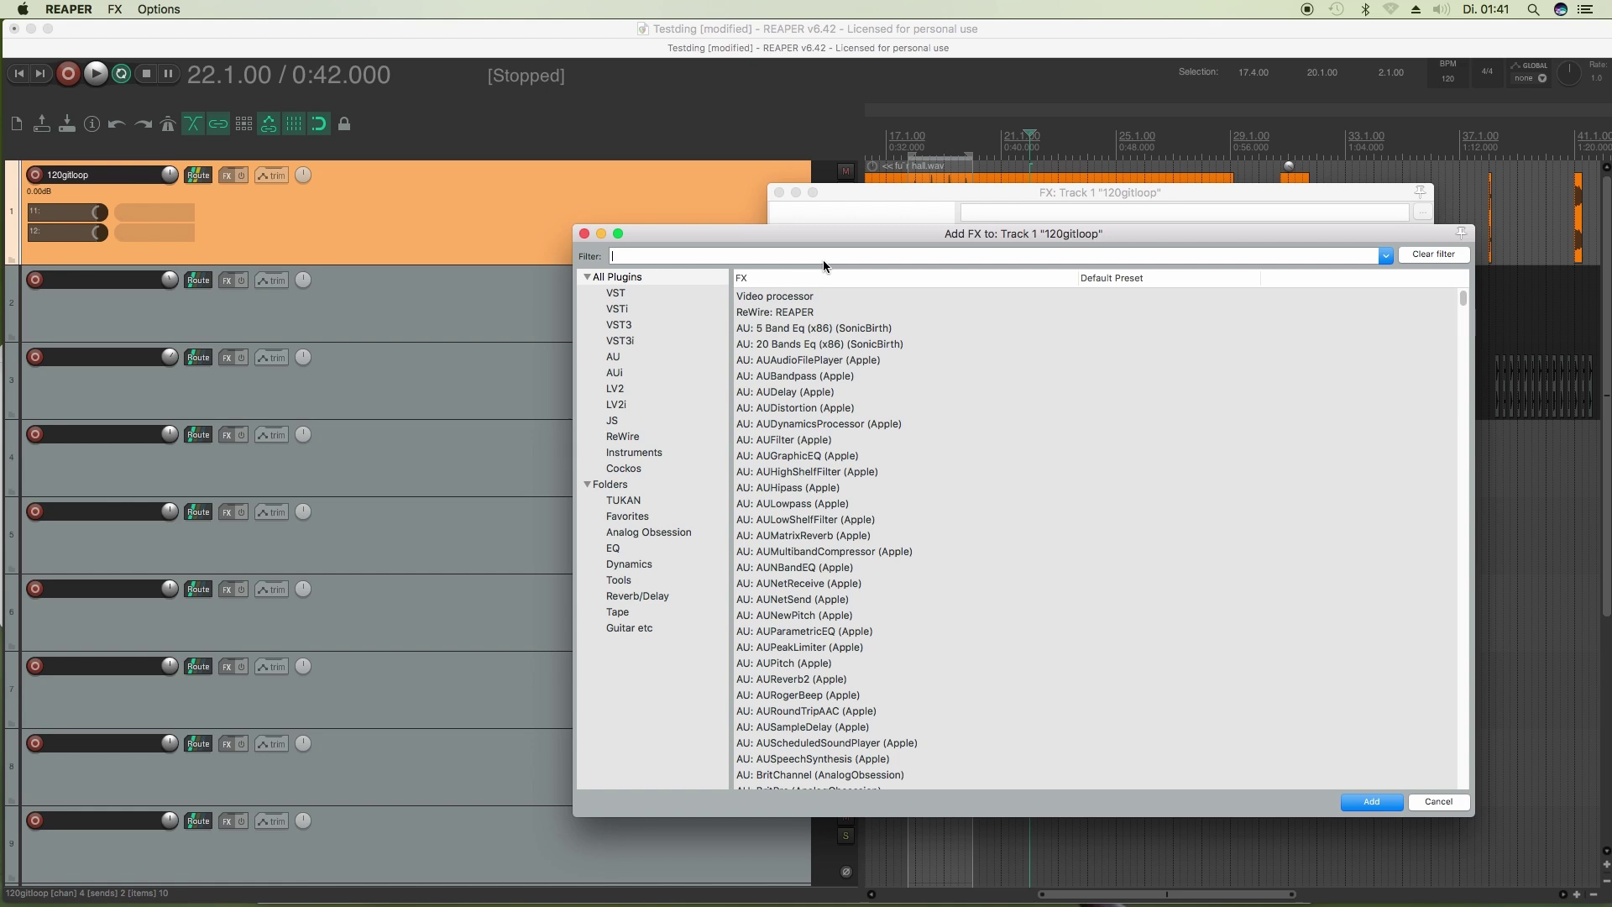
click(585, 233)
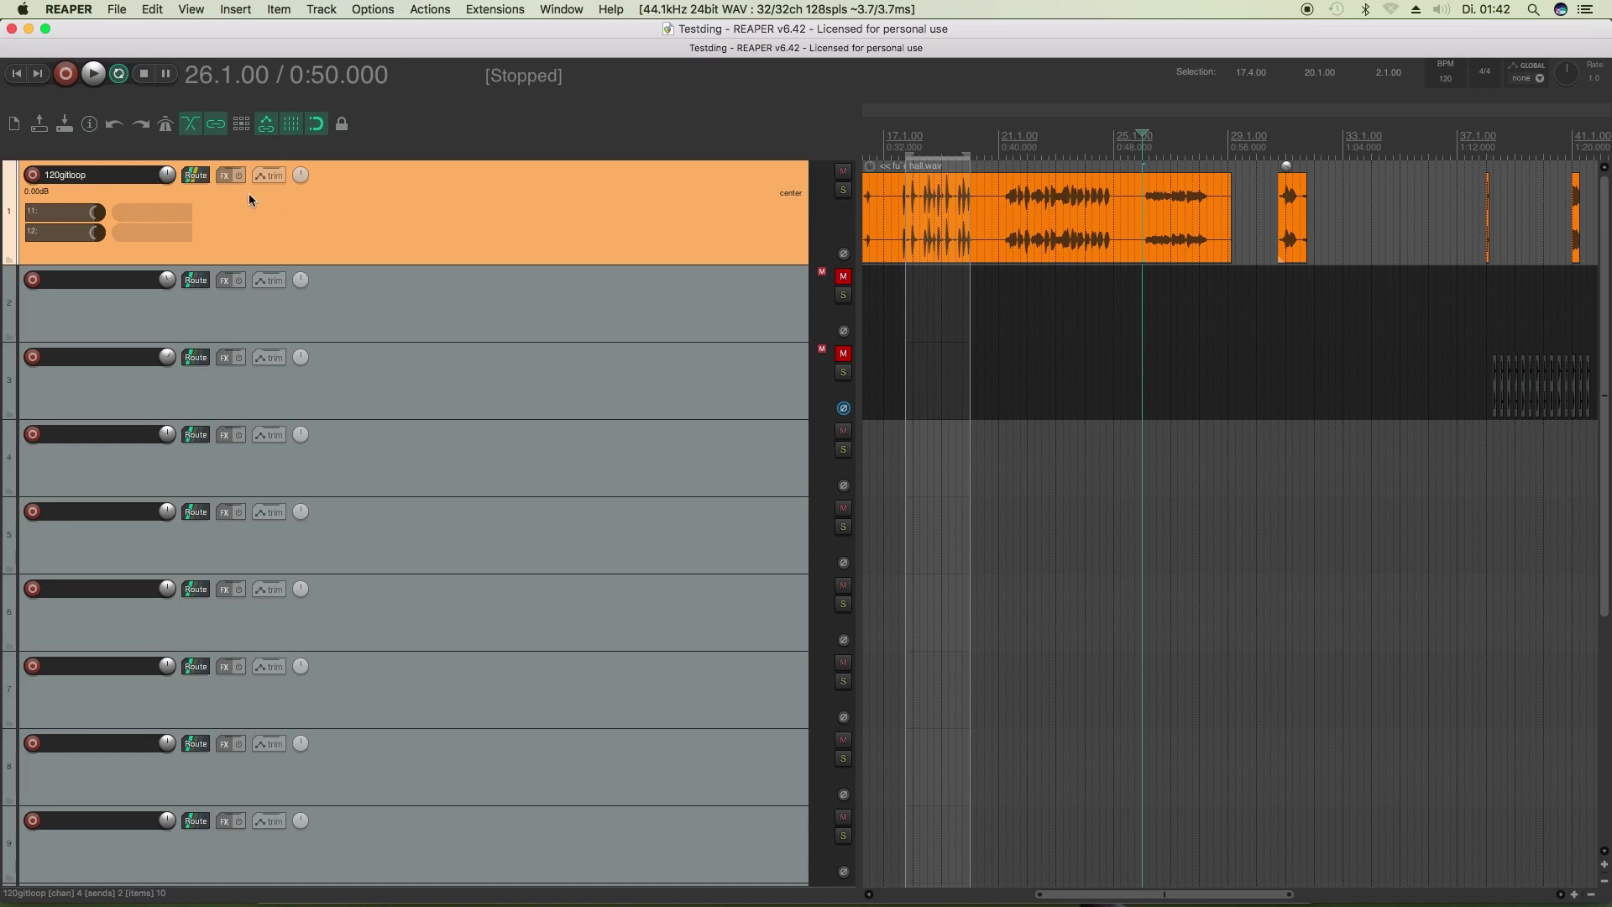
- Load JS: Lexikan (Tukan) from the TUKAN folder onto track 120gitloop
click(228, 178)
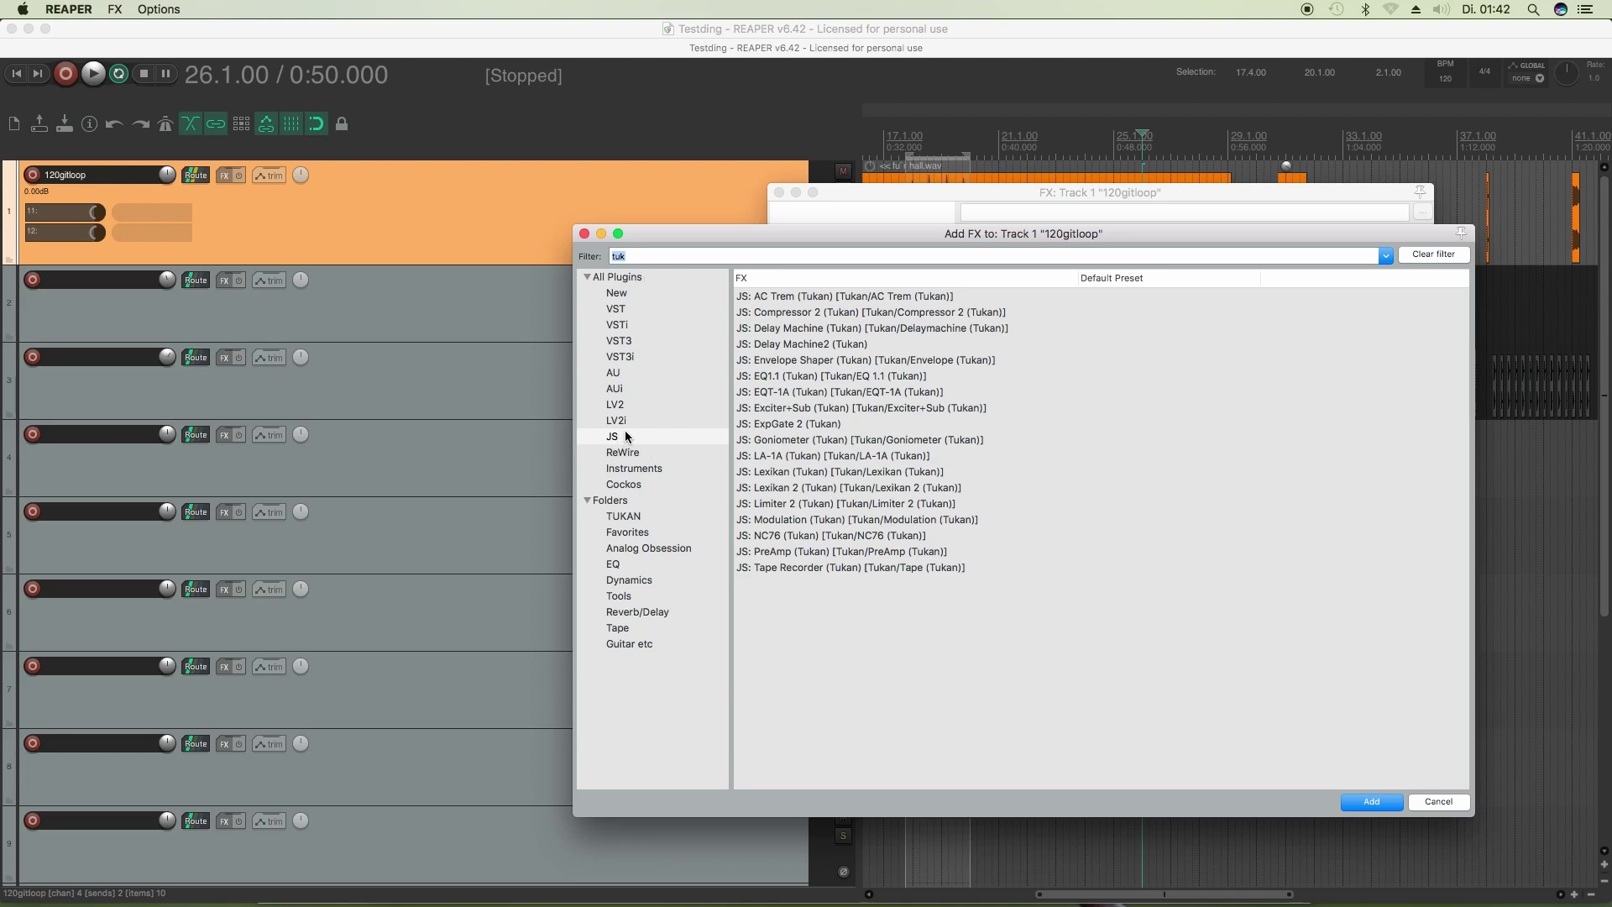
click(629, 276)
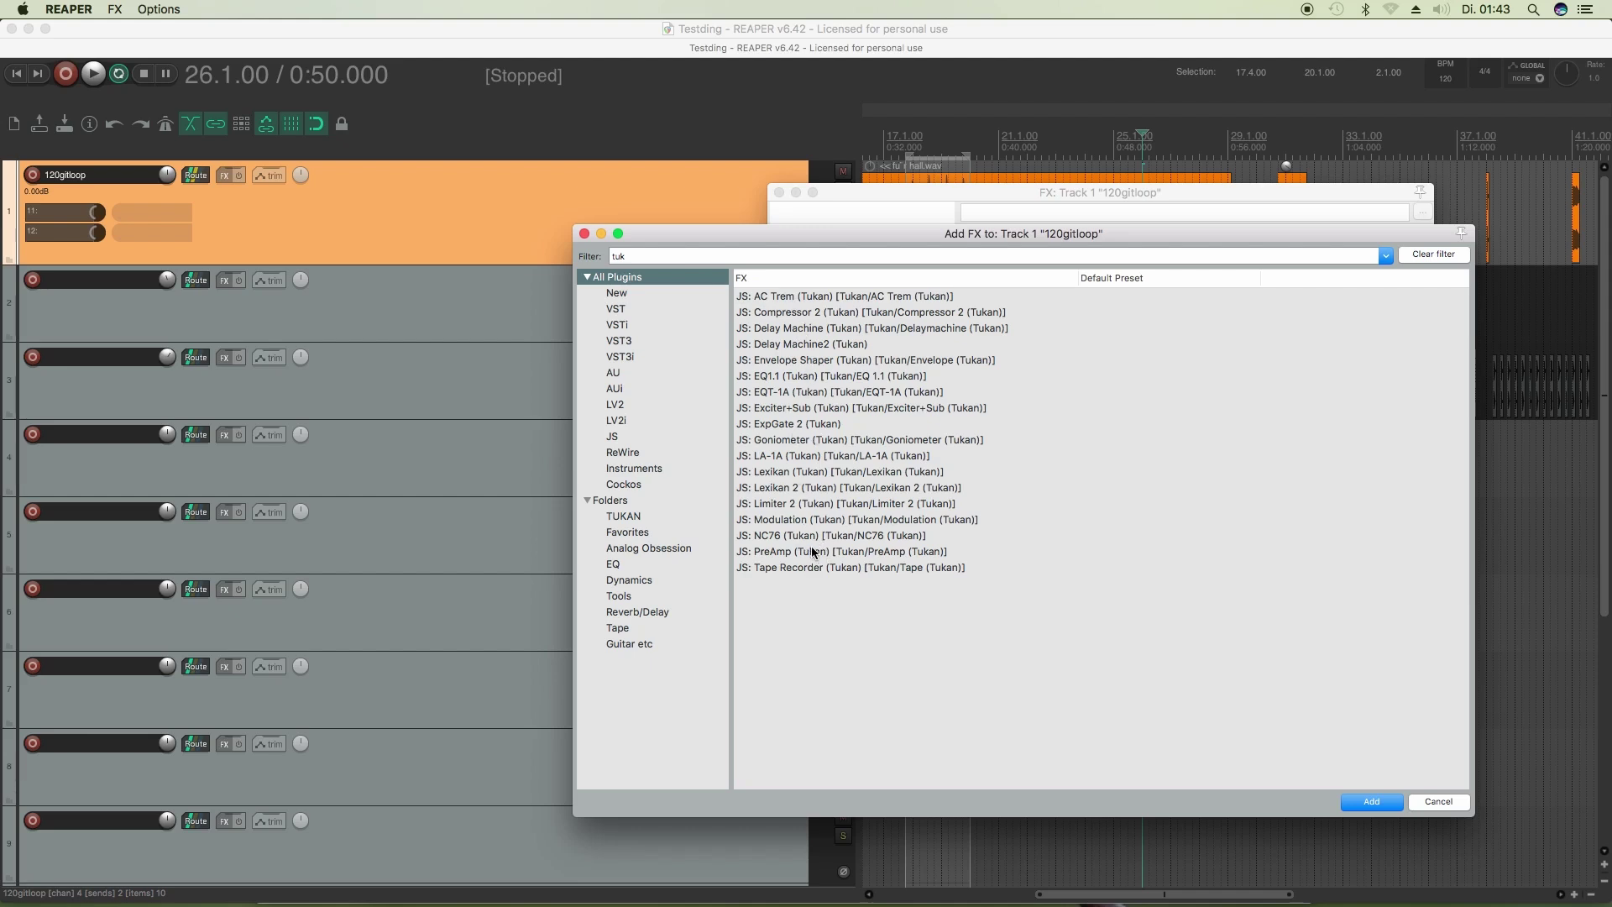
click(643, 519)
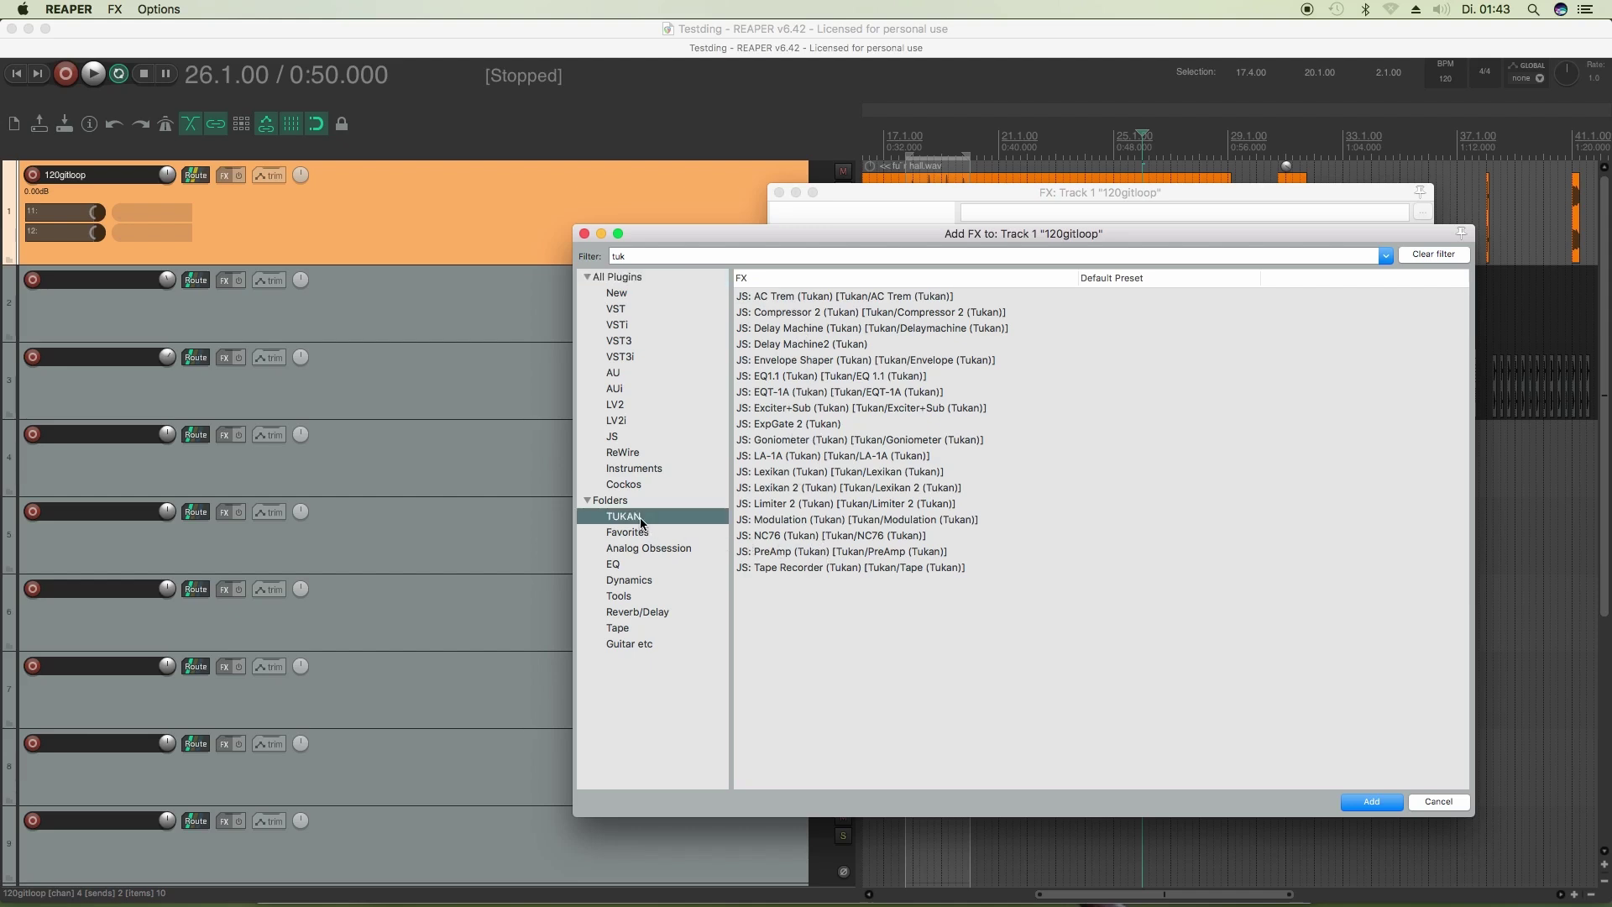
double_click(829, 475)
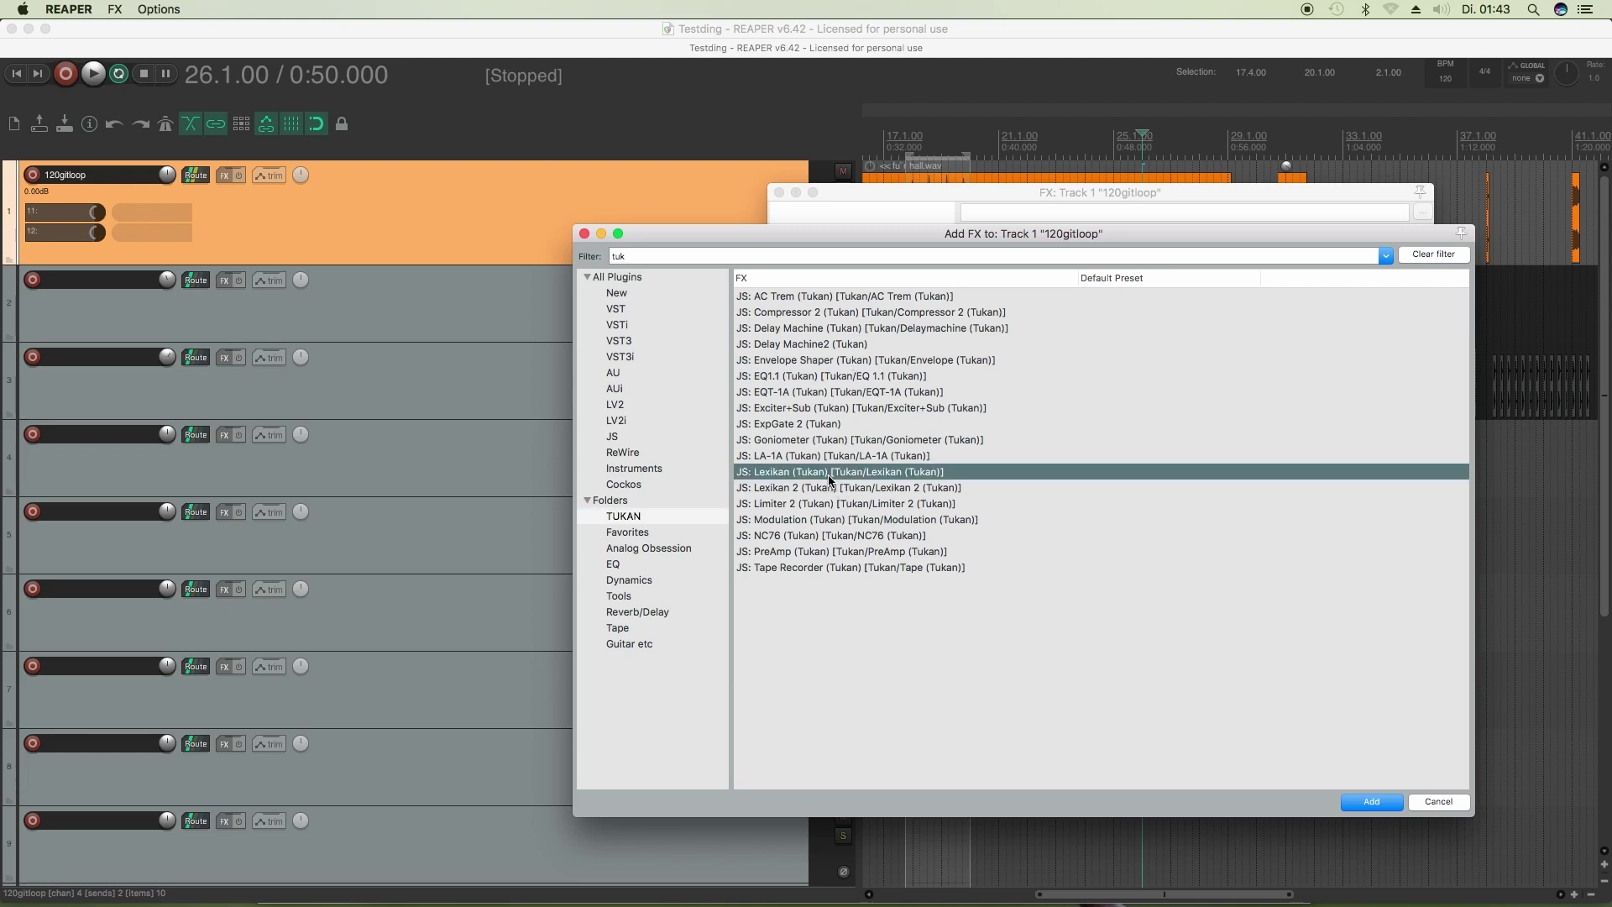
drag(963, 199, 881, 165)
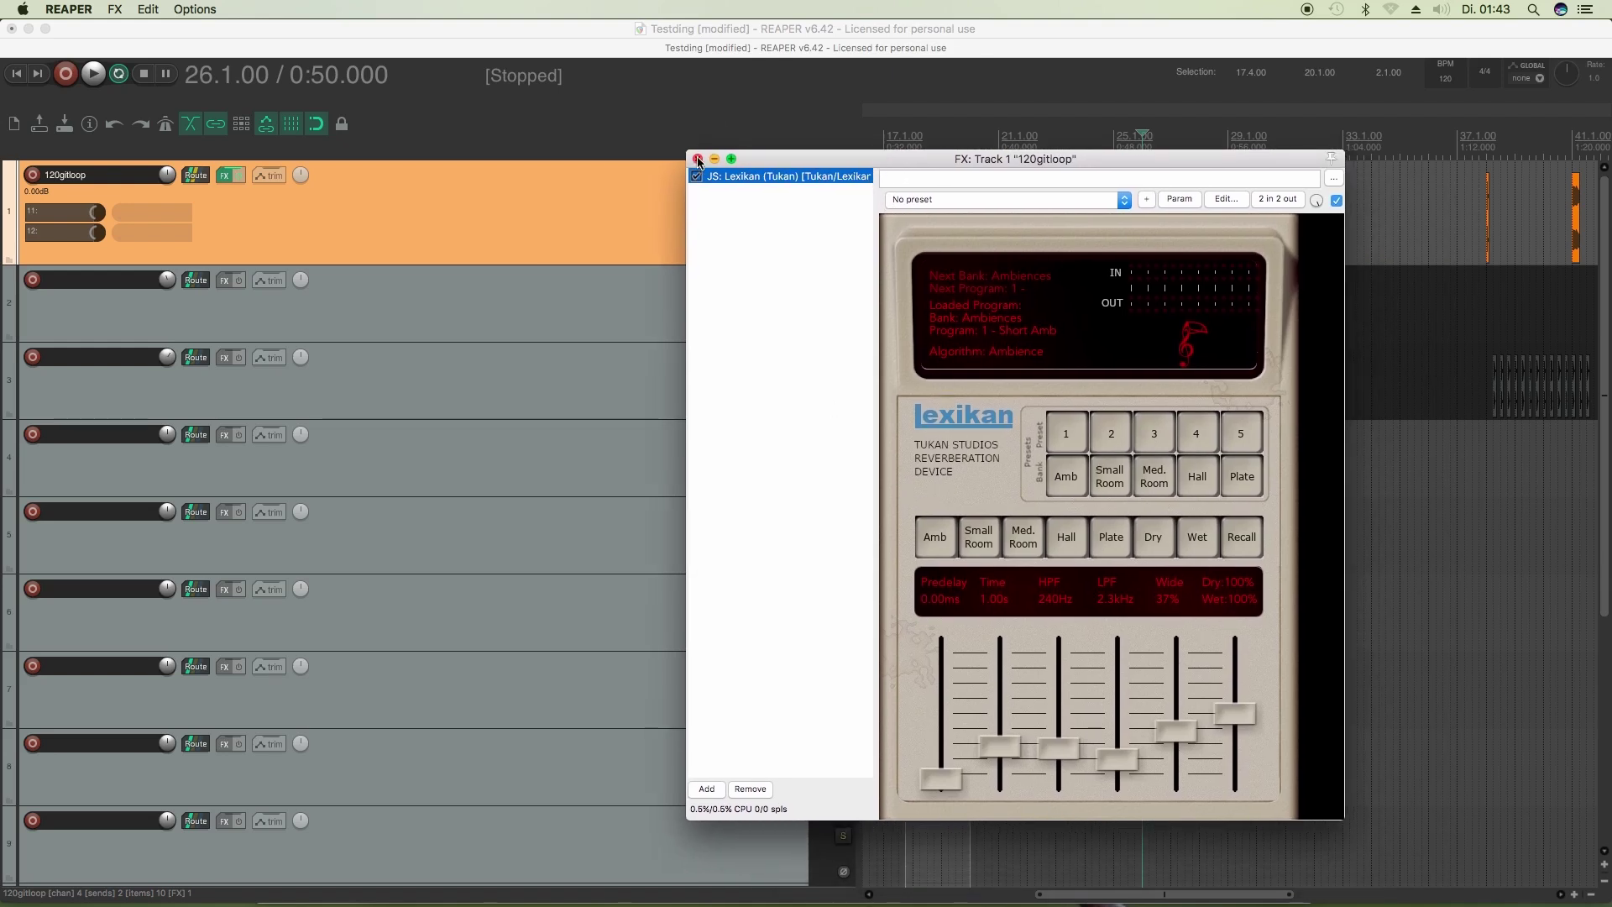
- Close the FX chain window and reopen ReaPack's Browse packages dialog
click(697, 159)
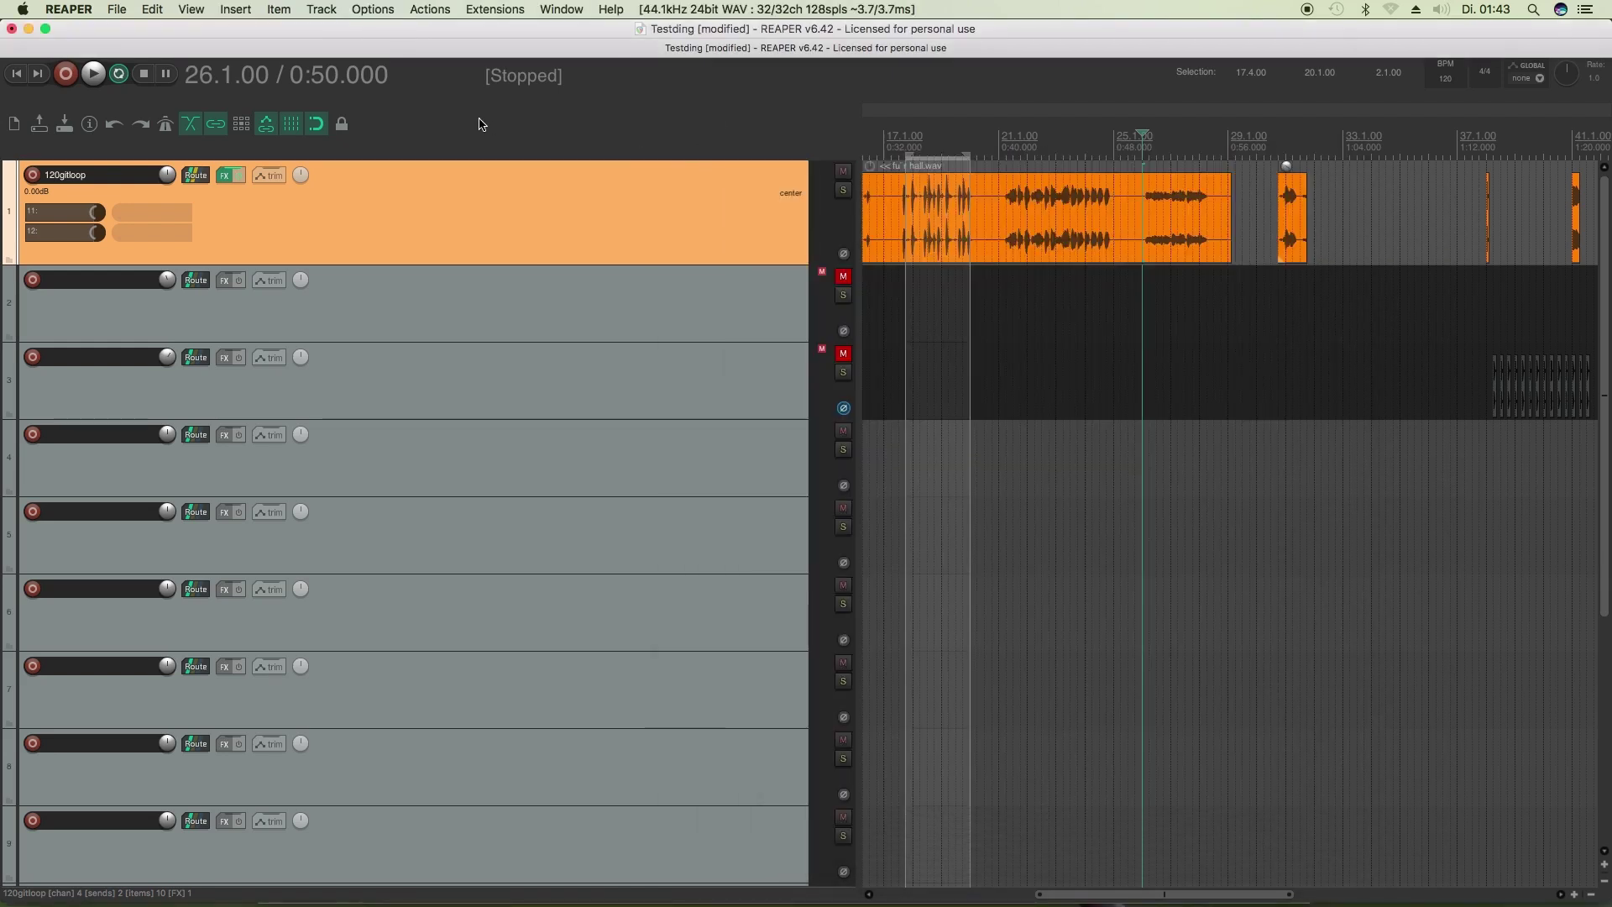
click(495, 8)
mouse_move(500, 29)
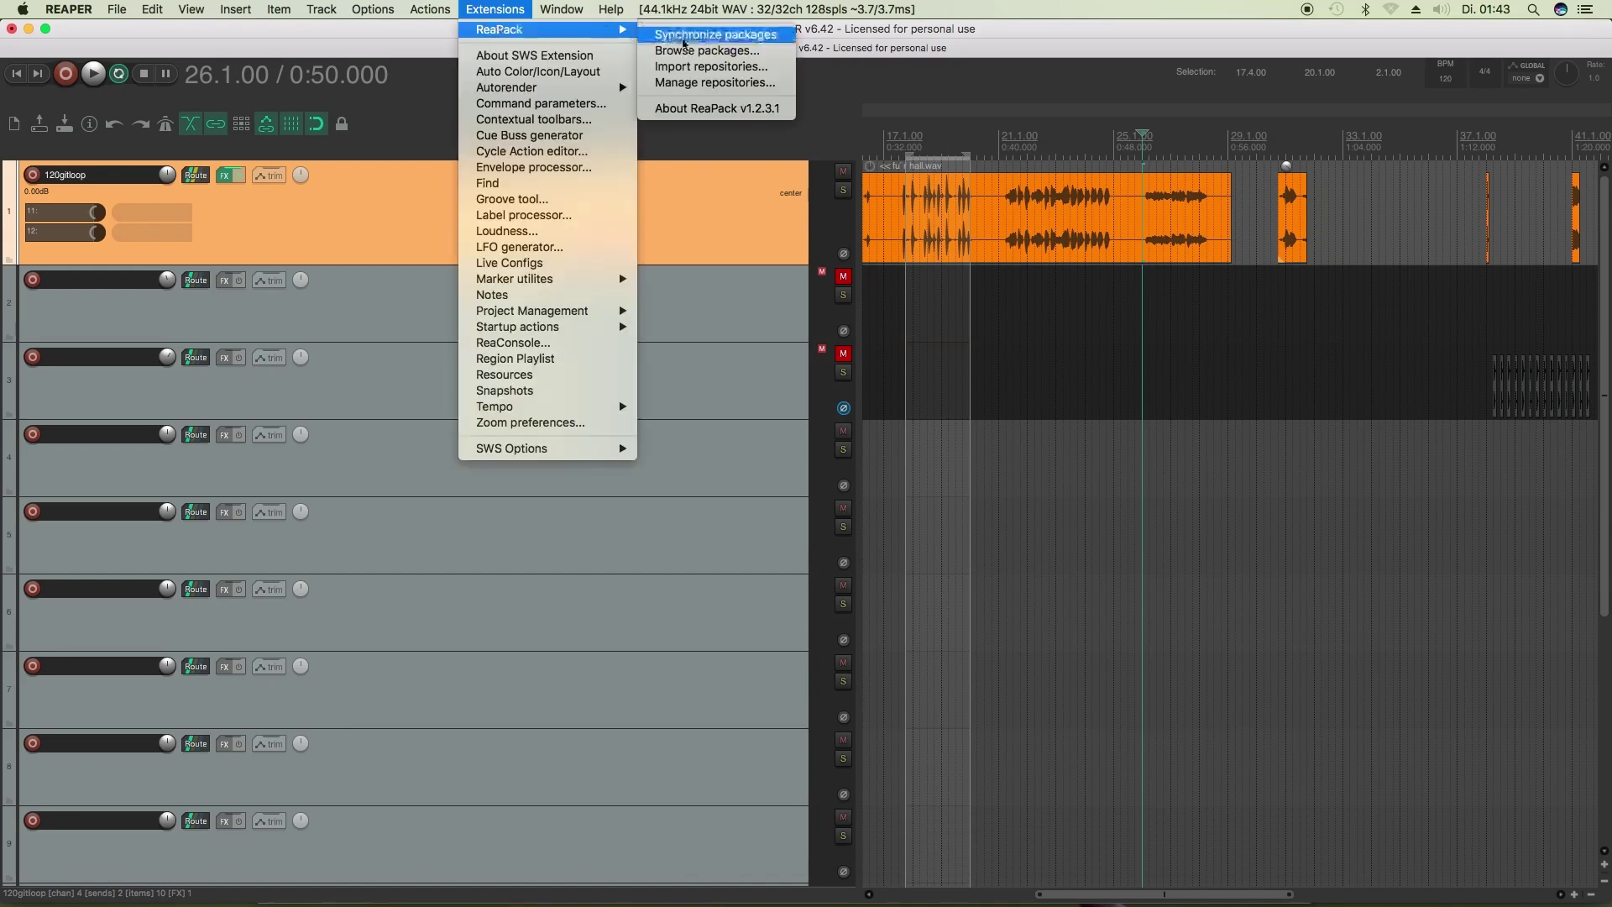
click(706, 50)
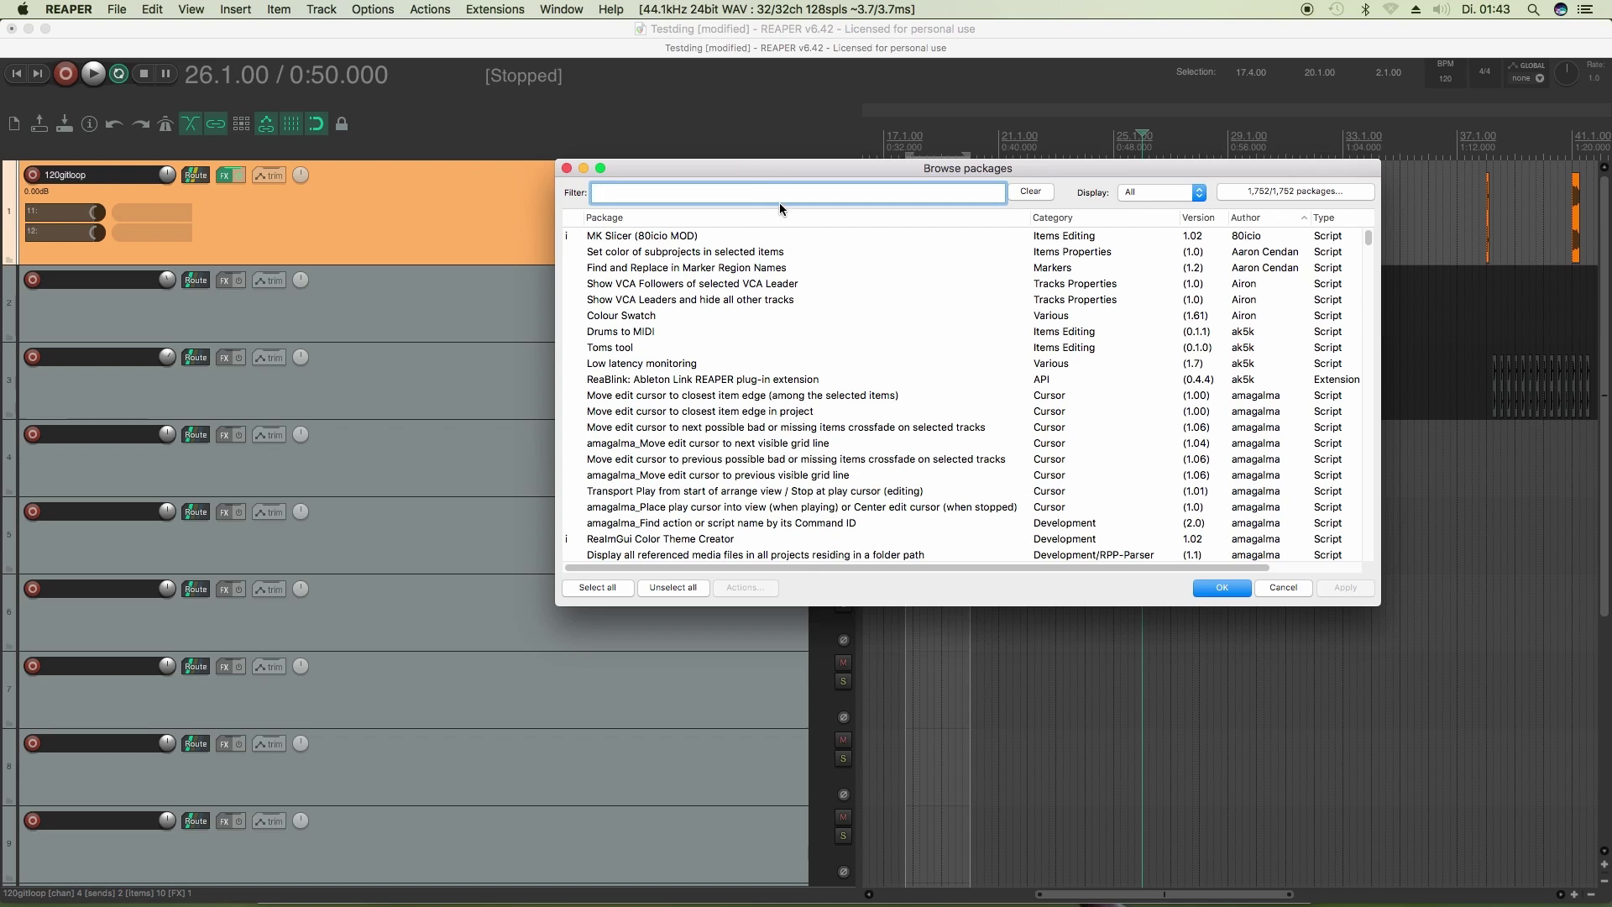
text(tukan)
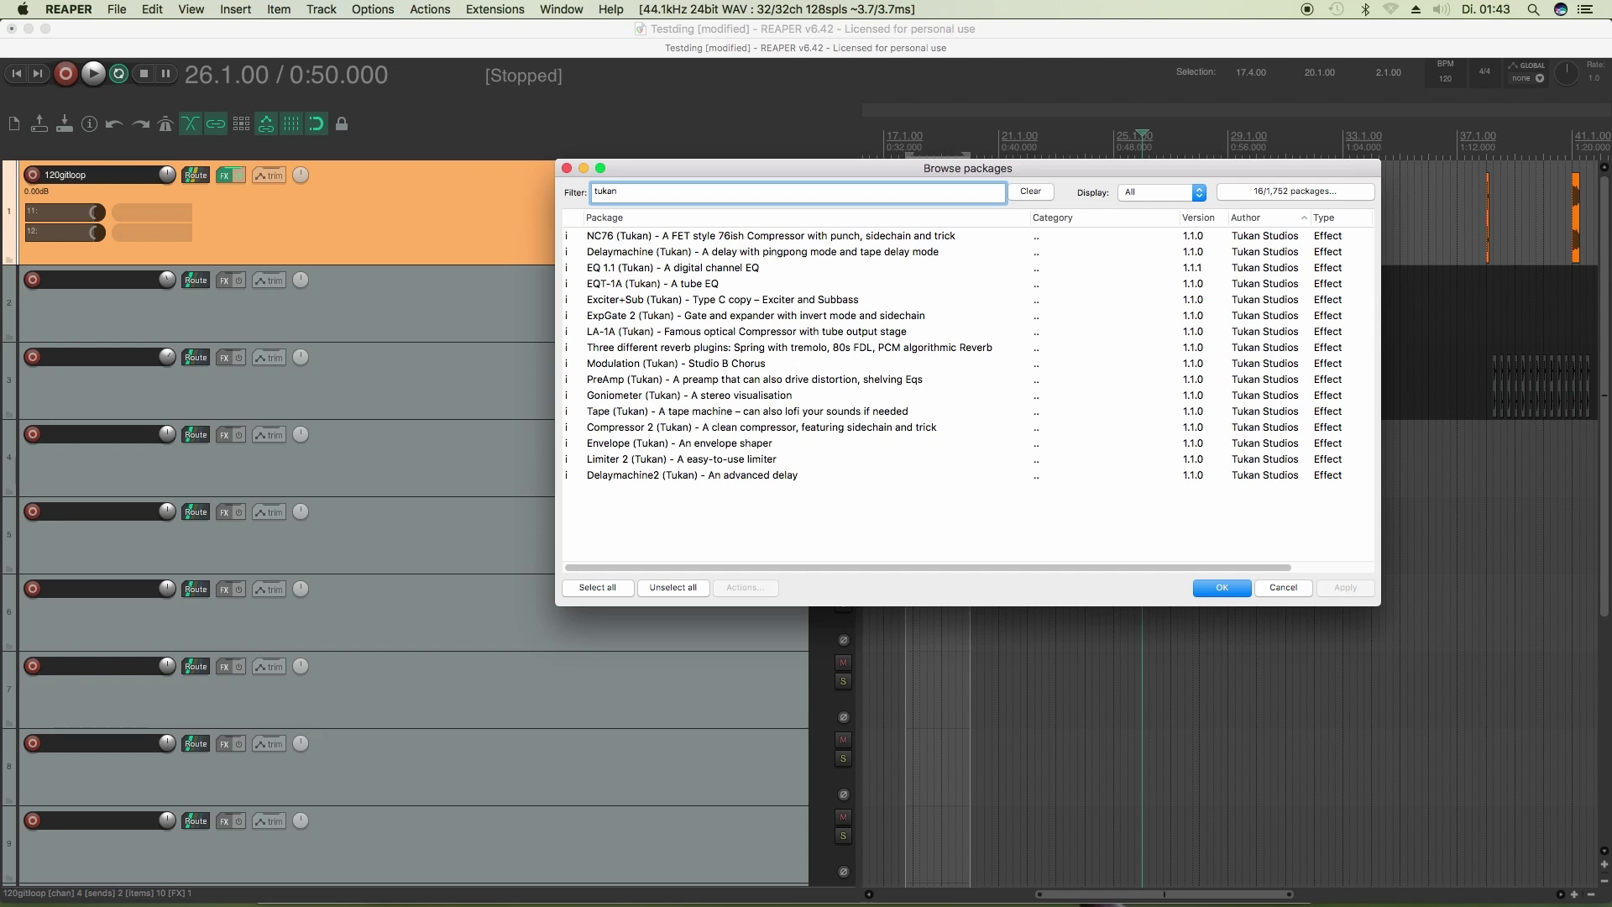
- Choose version 1.0.0 for EQT-1A (Tukan) and check the pending change in its Versions list
right_click(697, 290)
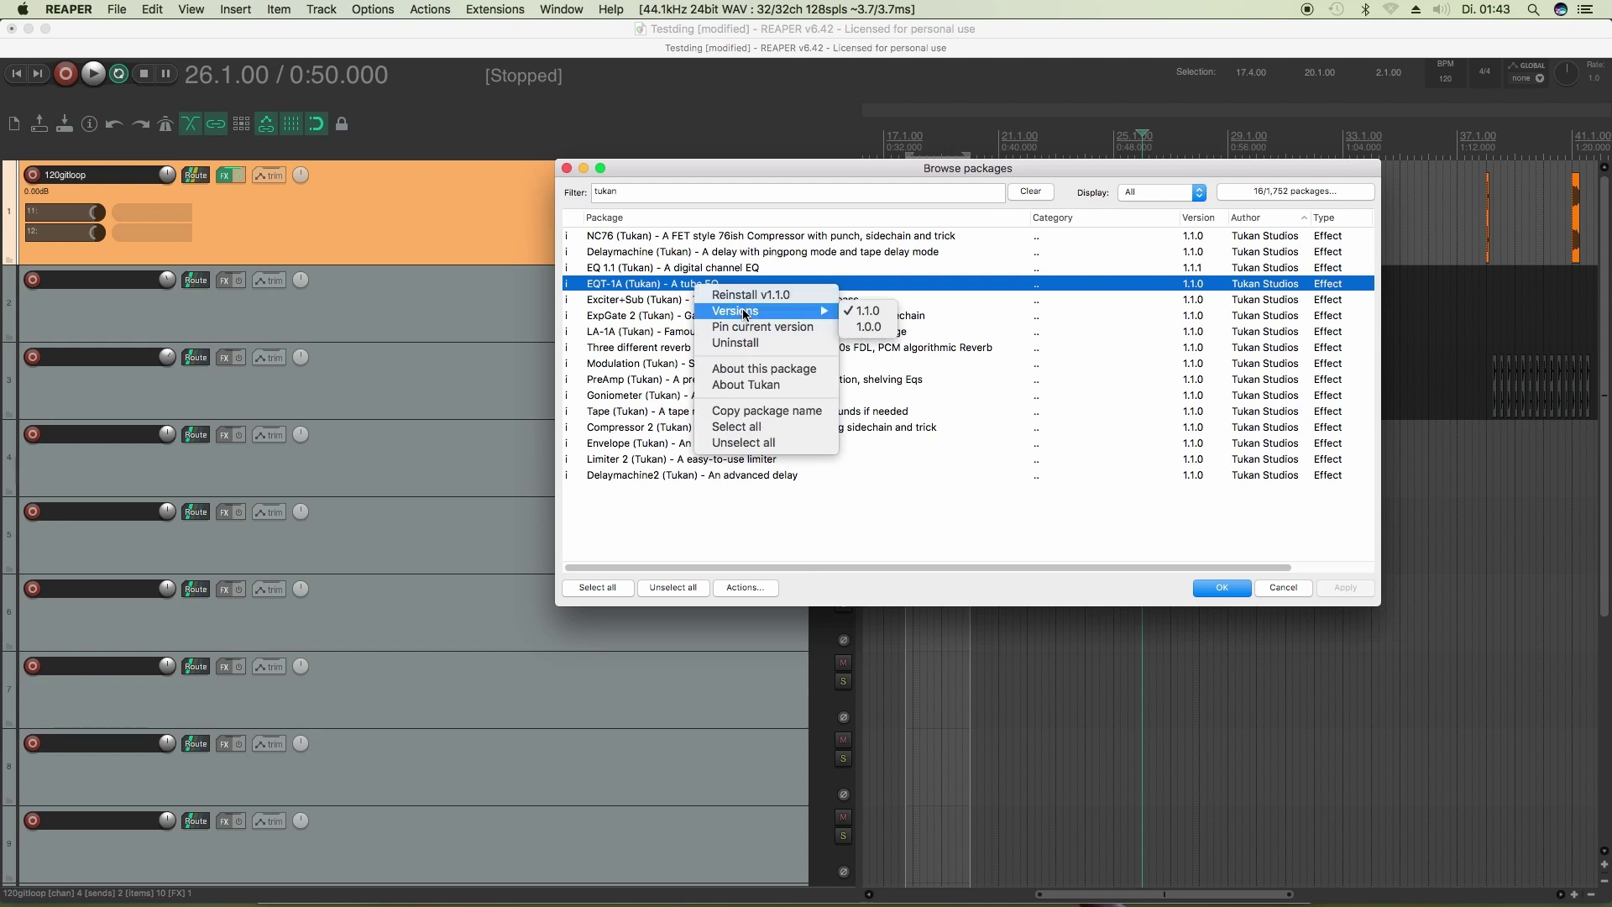
mouse_move(746, 312)
click(869, 327)
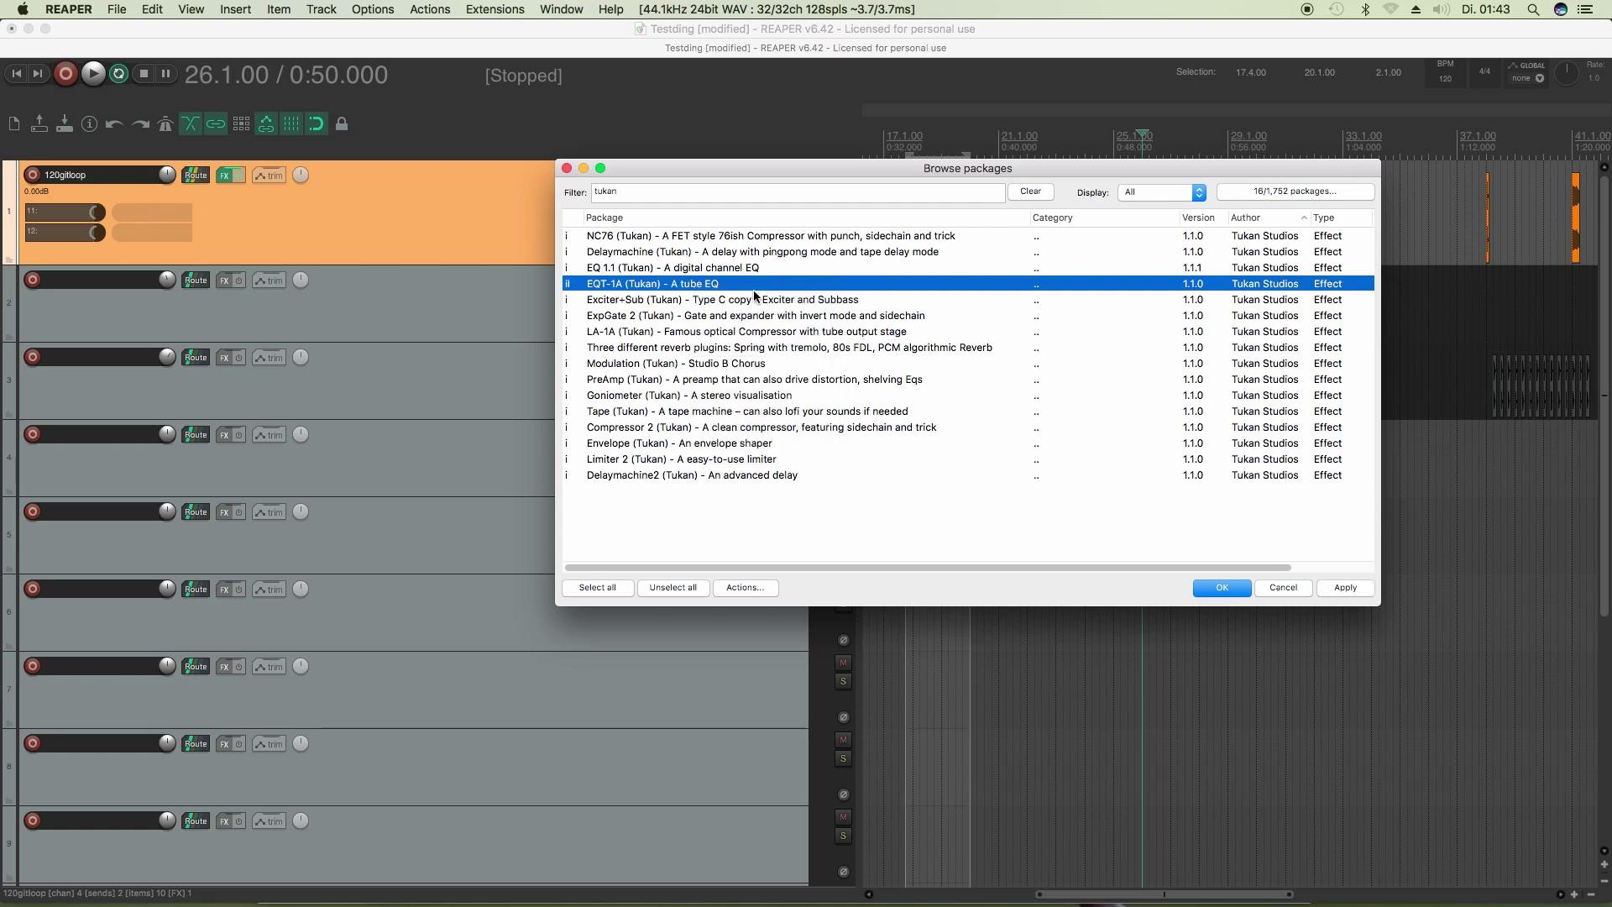
right_click(685, 291)
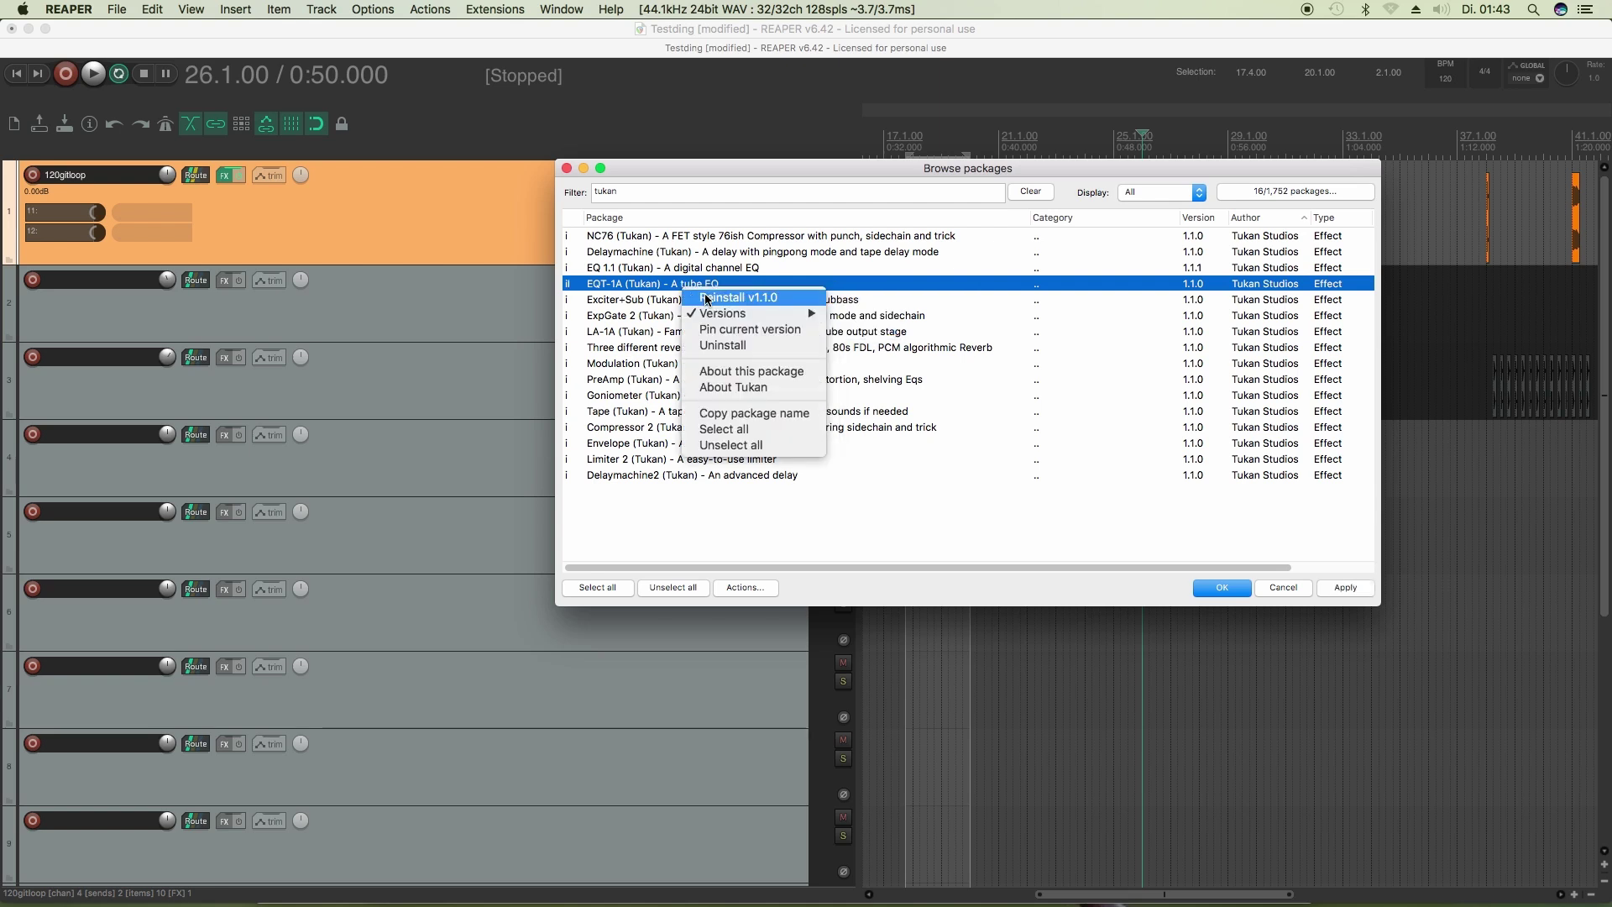
click(759, 511)
click(749, 587)
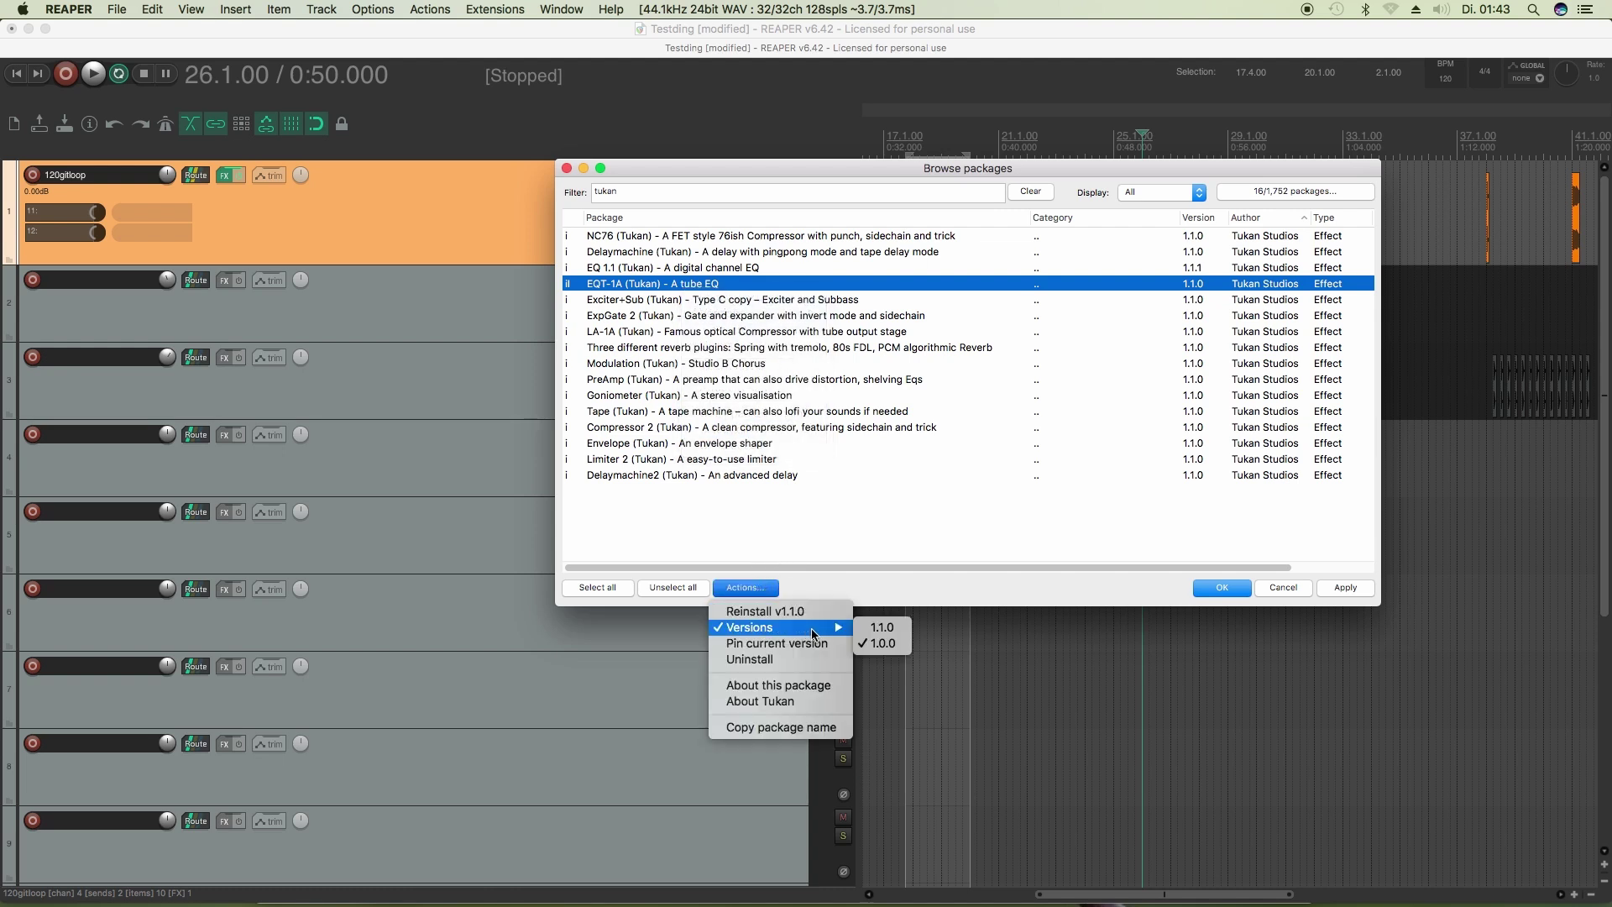
- Pin EQT-1A to its current version from its context menu
click(790, 534)
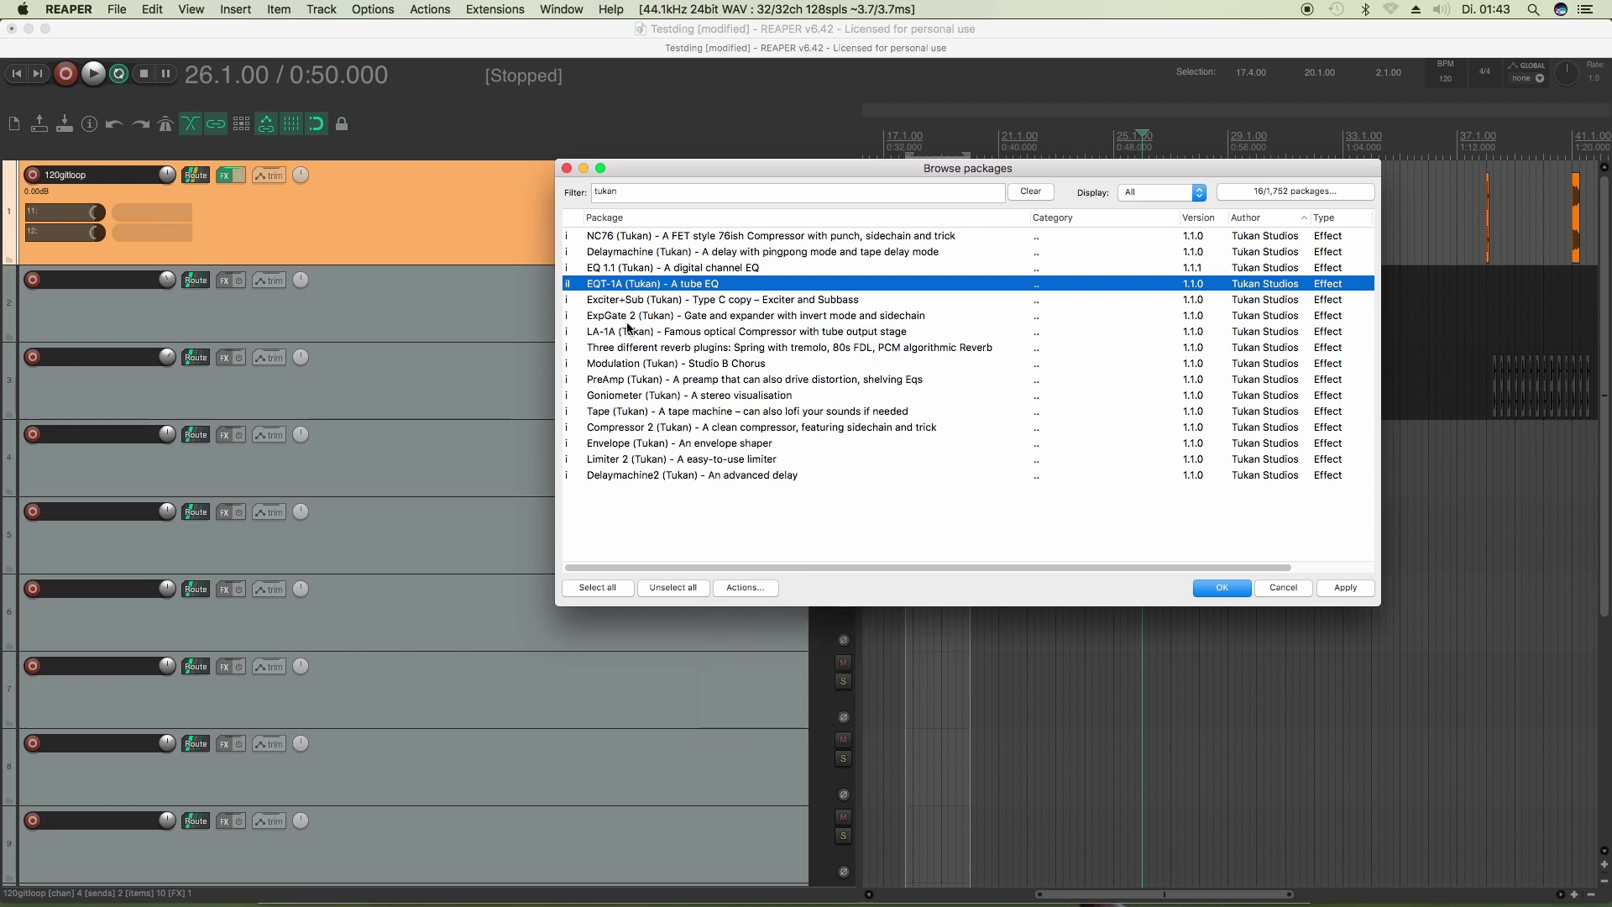
right_click(627, 283)
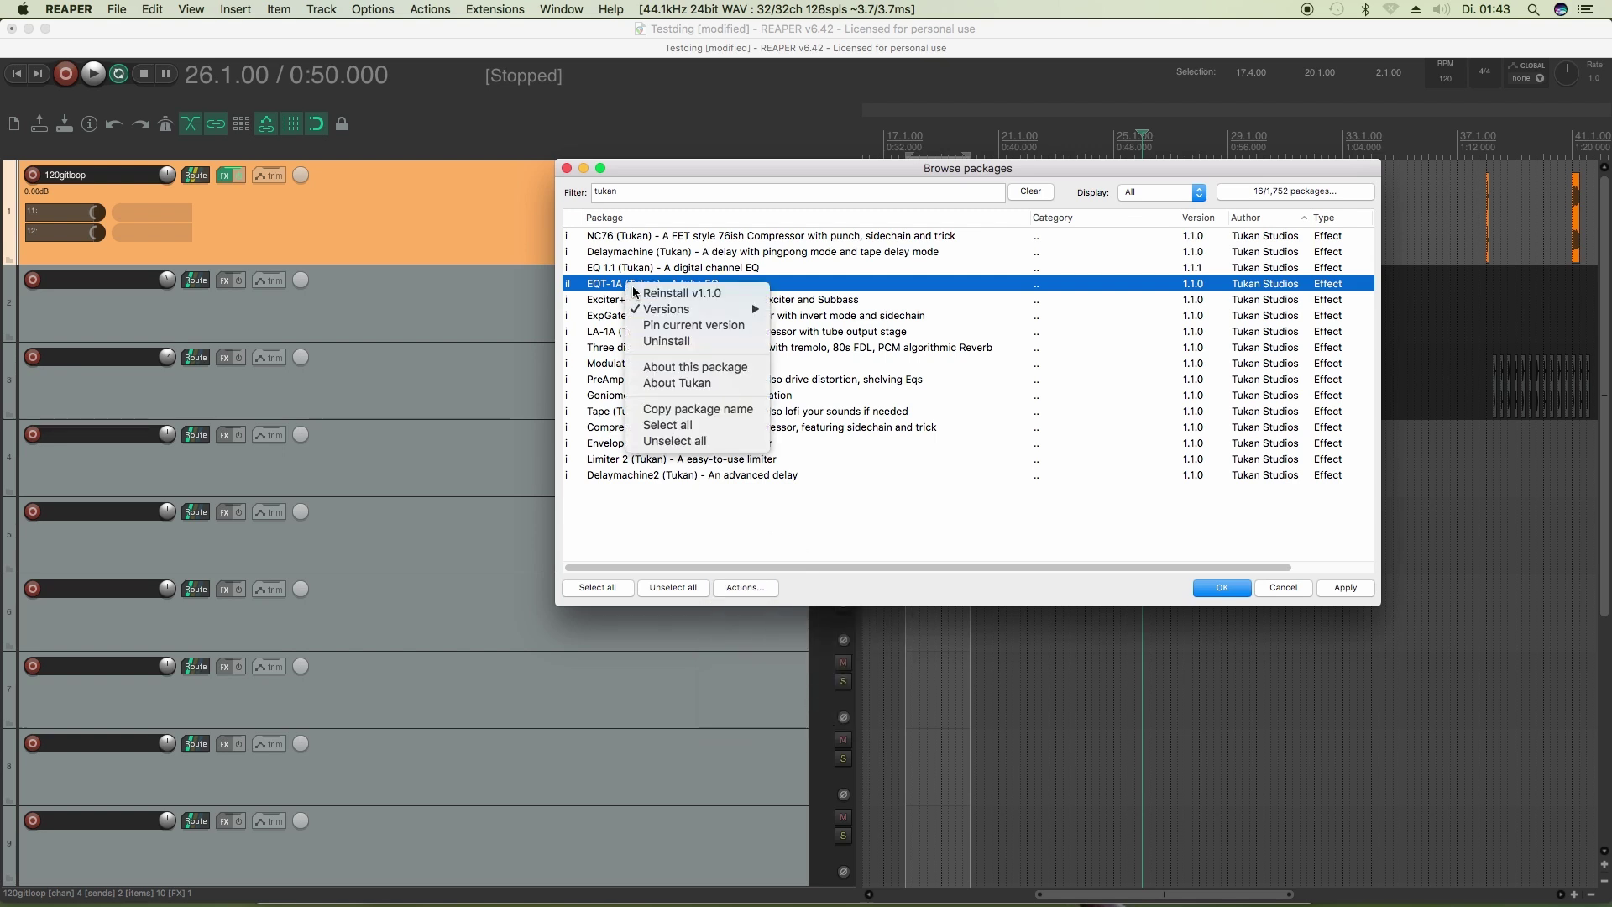
click(668, 327)
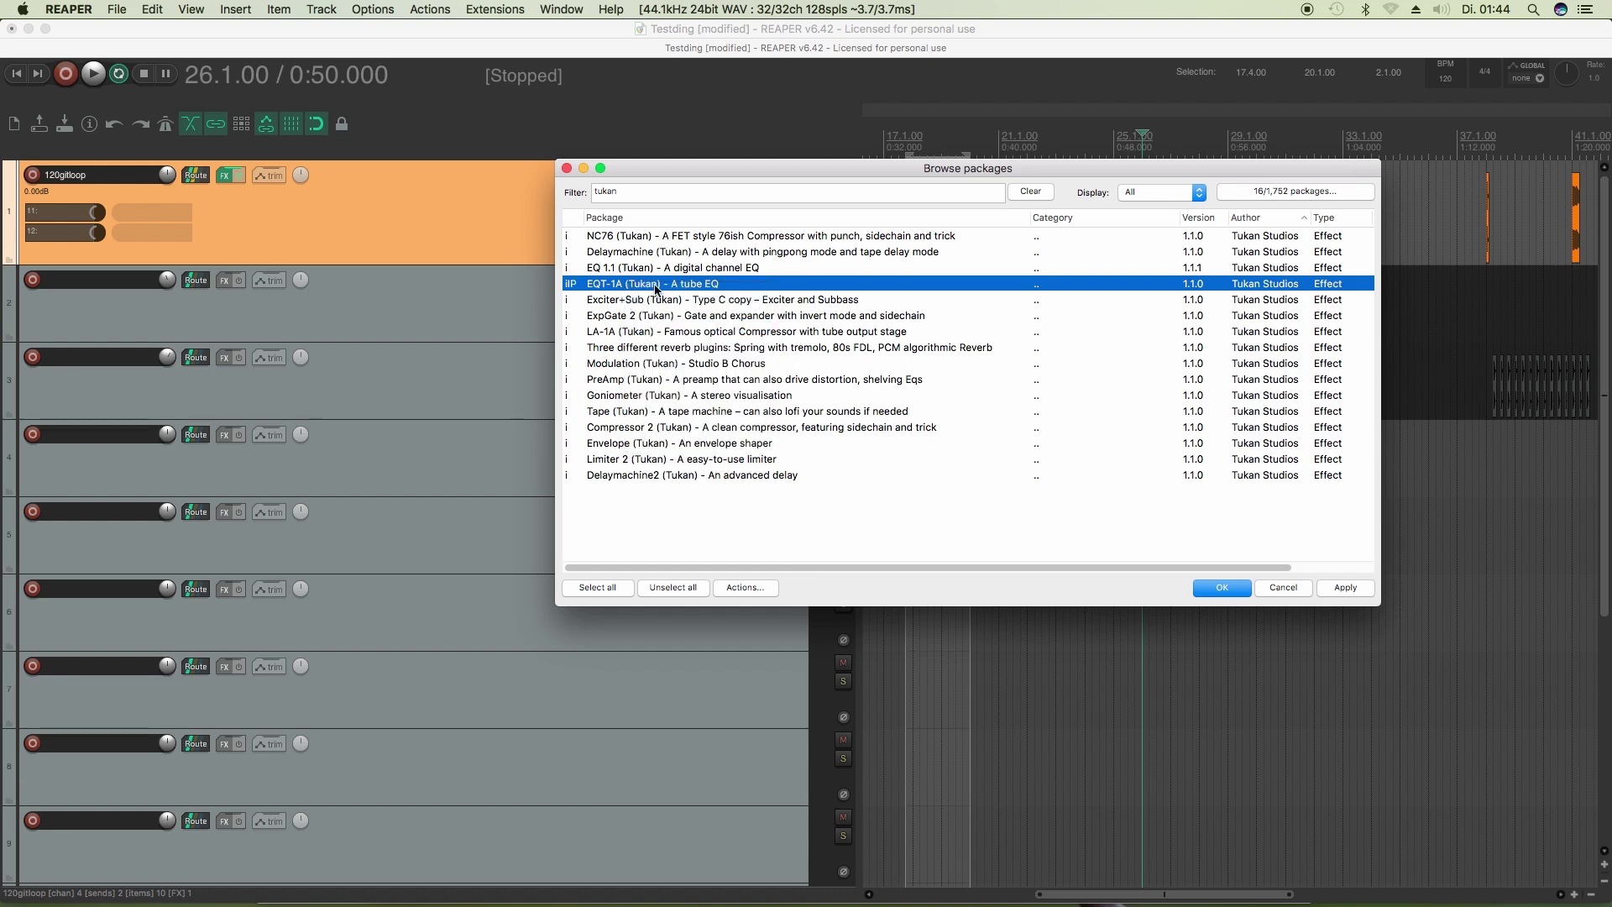
- Switch EQT-1A back to version 1.1.0, marking it for reinstall and no longer pinned
right_click(656, 292)
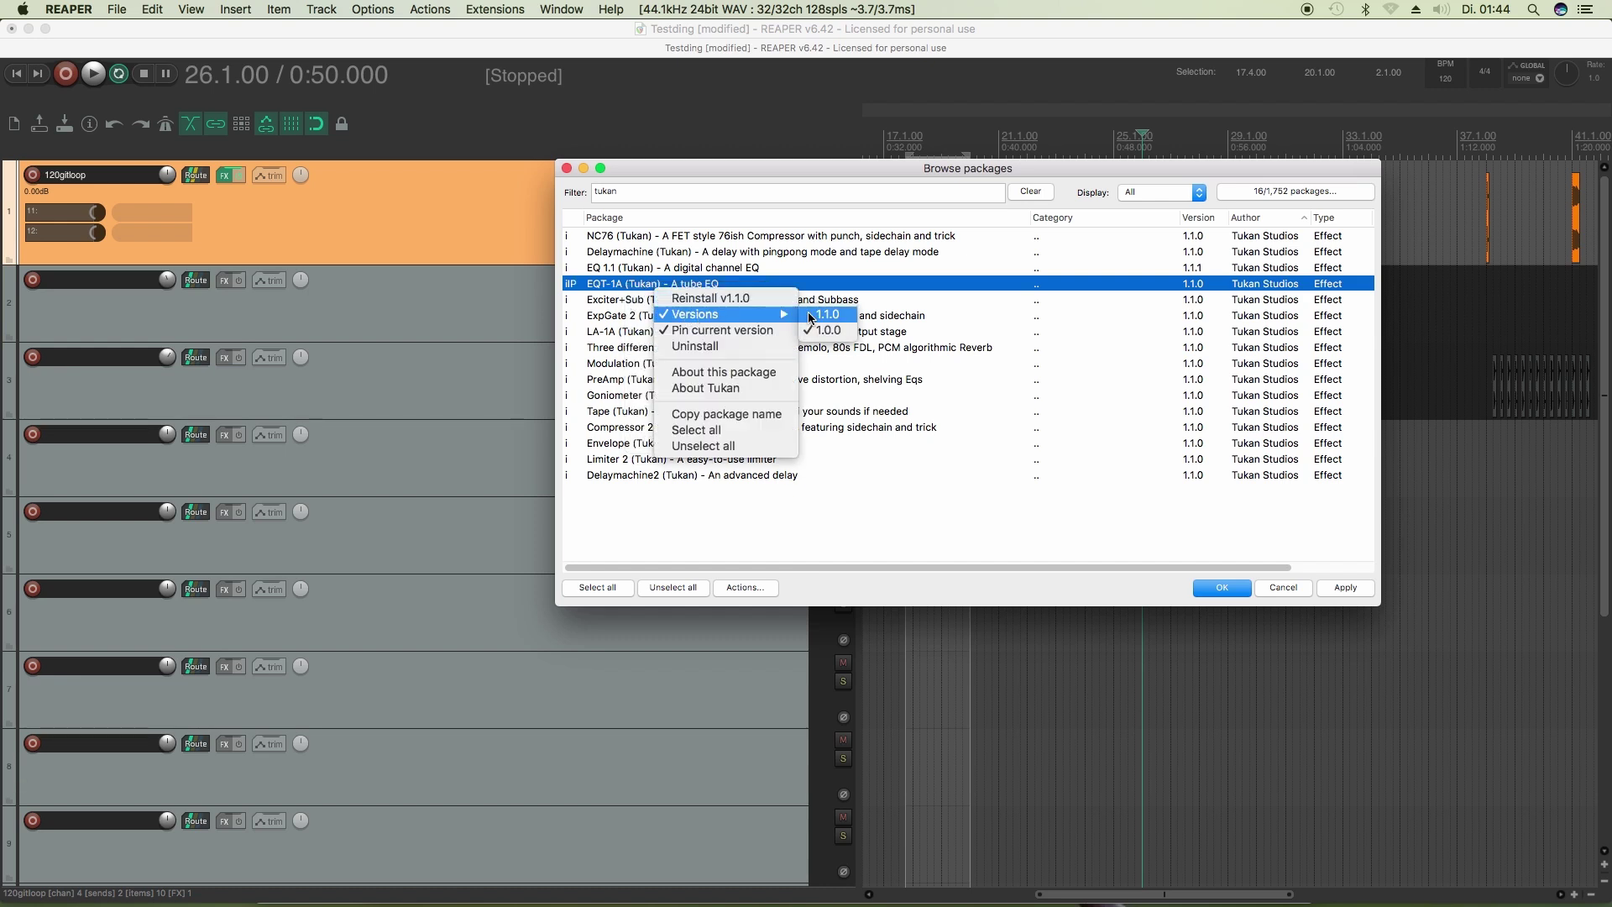
click(652, 290)
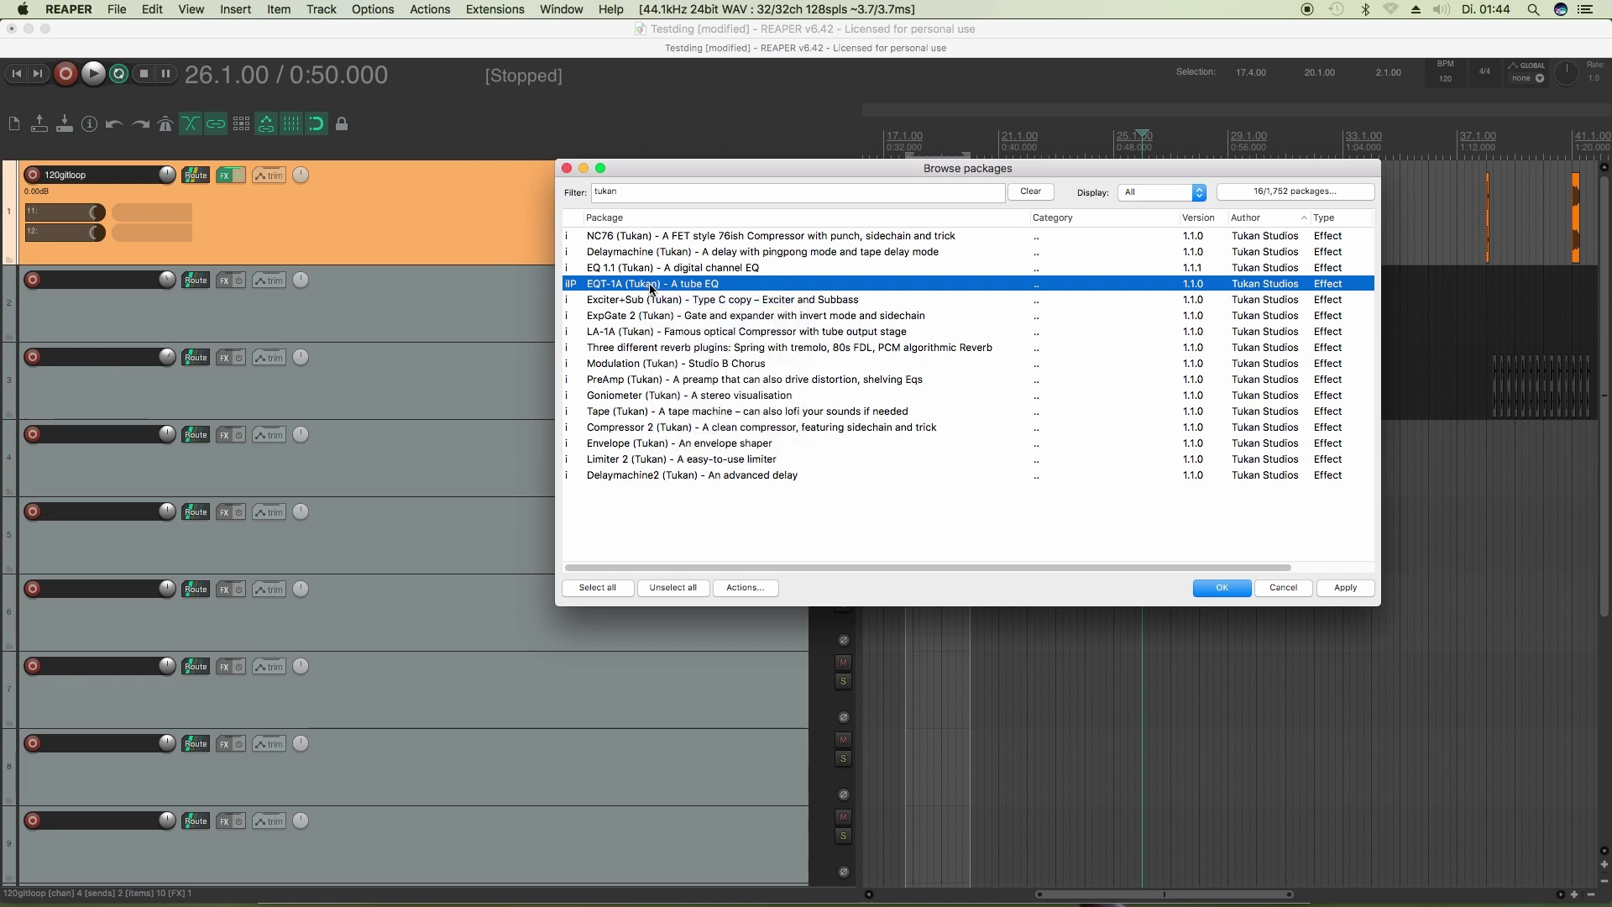
right_click(652, 287)
click(680, 325)
right_click(651, 280)
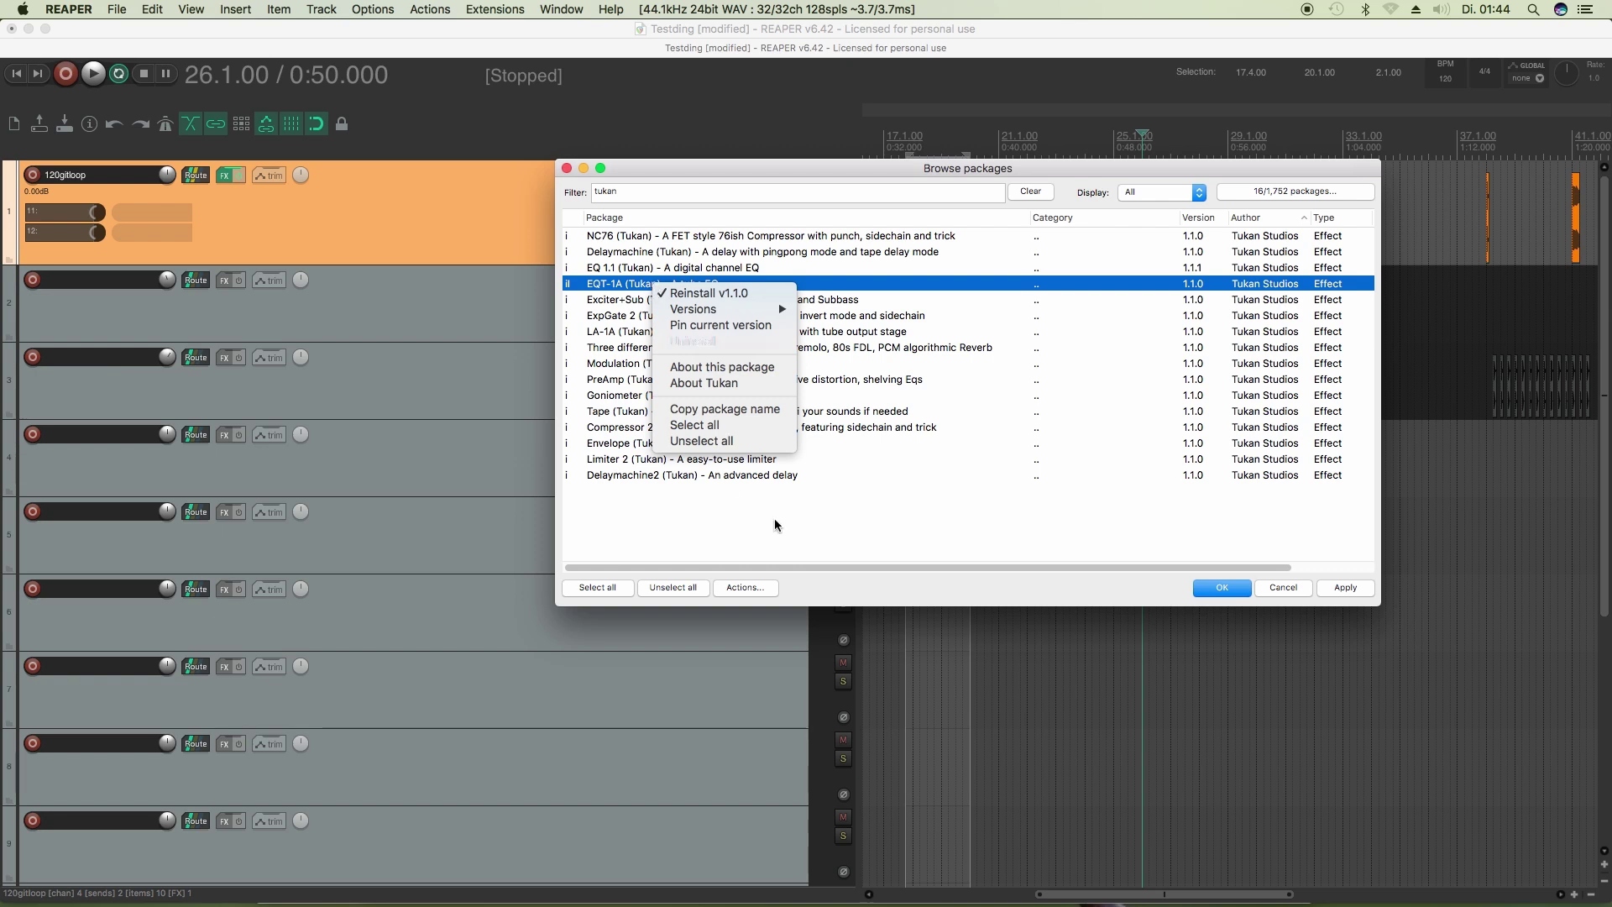
click(807, 529)
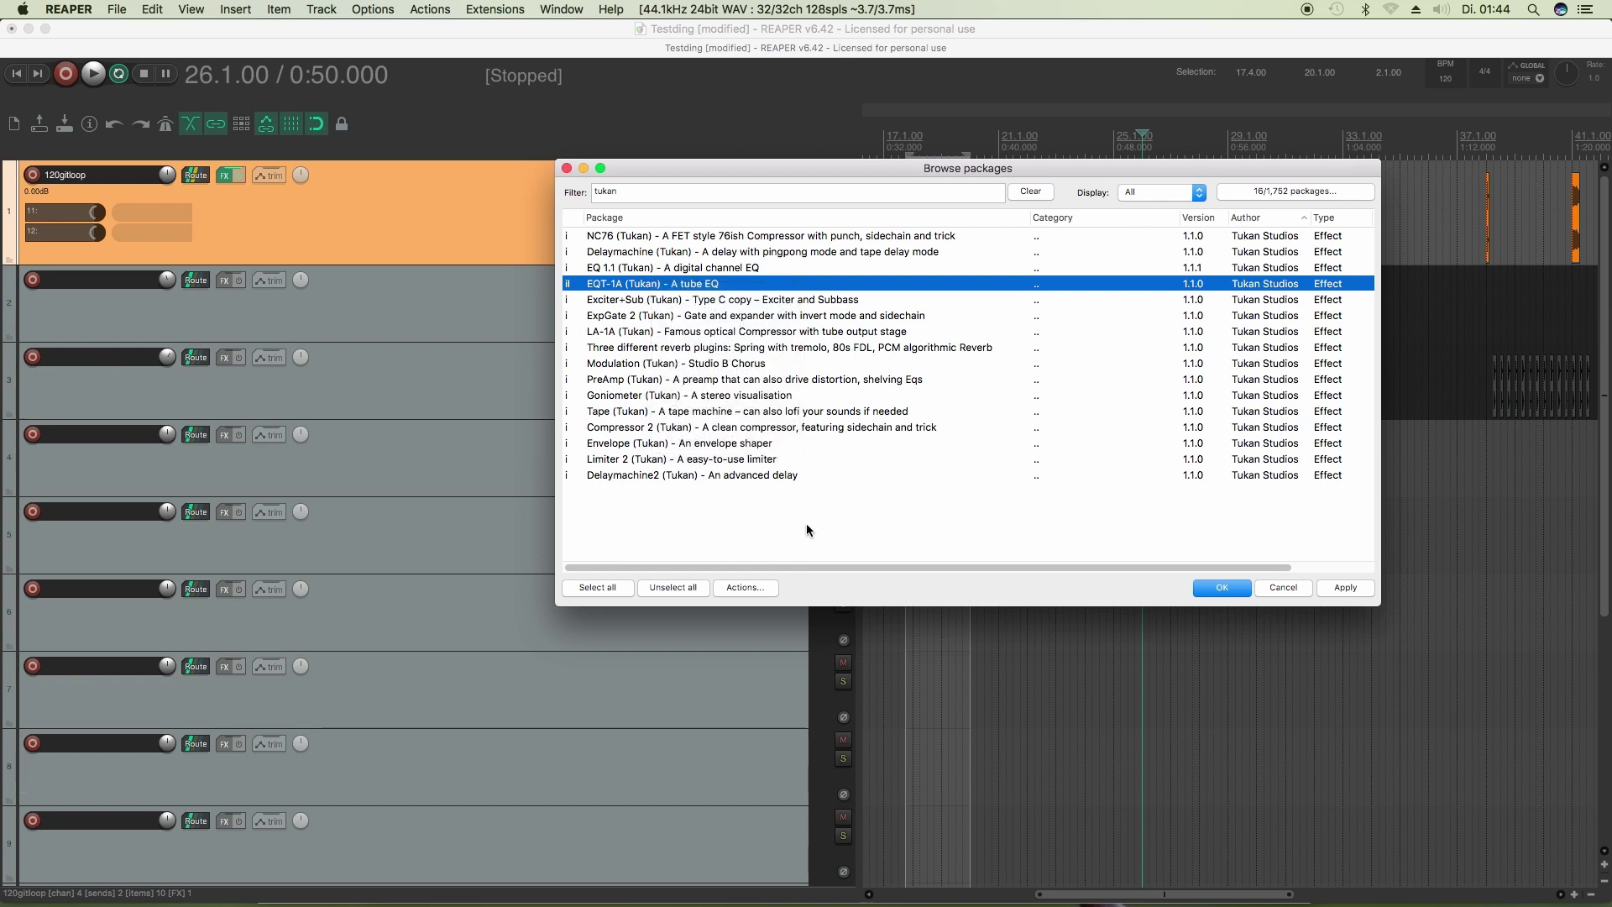